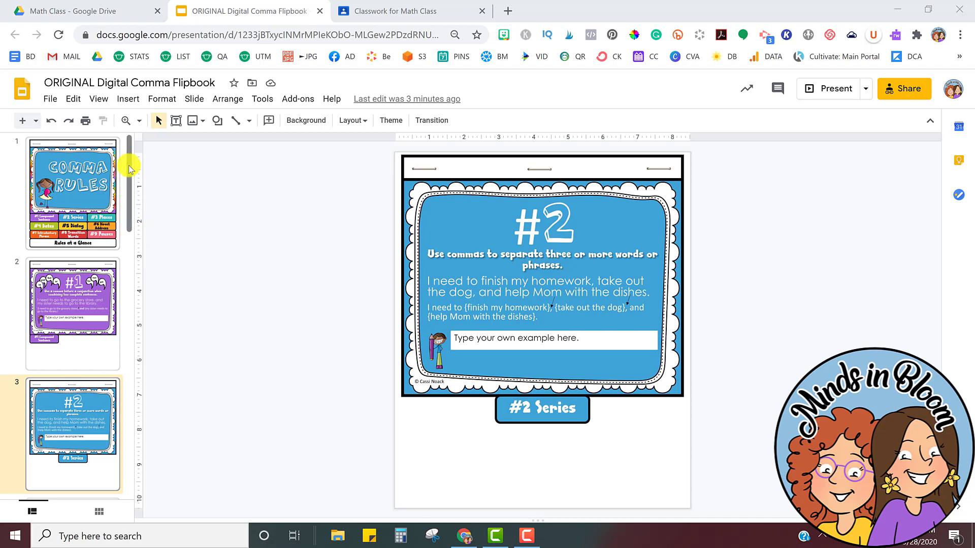
Delete slides 3 through 11 of the comma flipbook, then go to the Math Class classwork page
left_click_drag(130, 166, 129, 186)
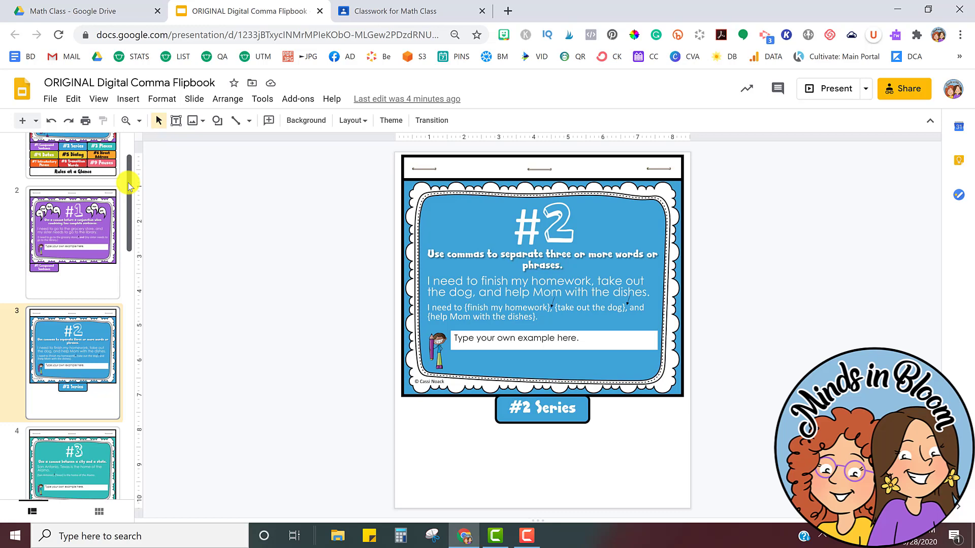
left_click_drag(128, 186, 128, 153)
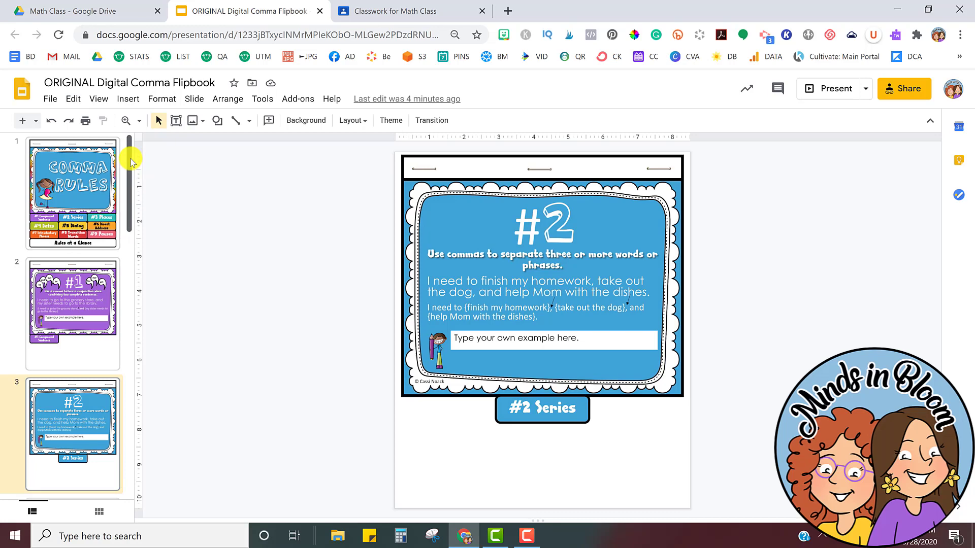
left_click_drag(131, 165, 135, 145)
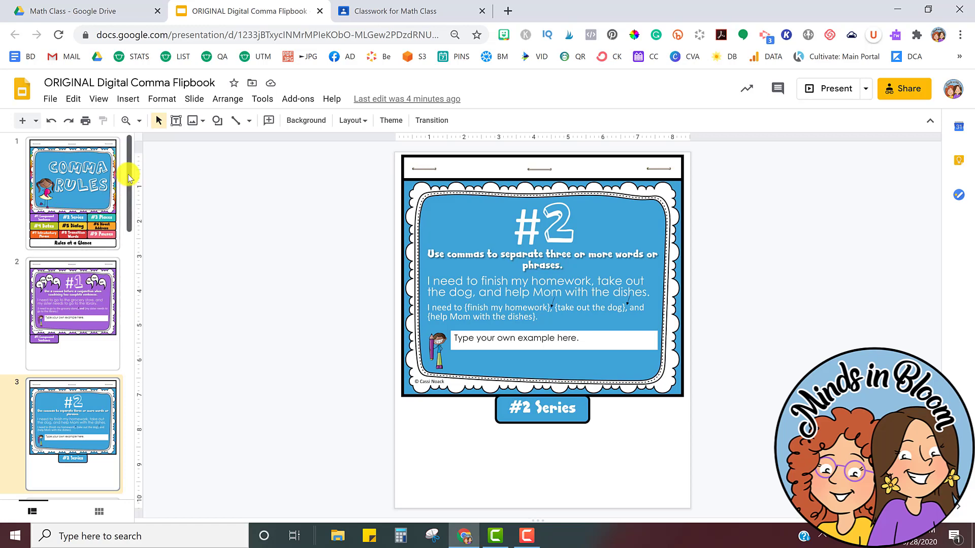
left_click_drag(129, 177, 160, 497)
left_click(61, 453)
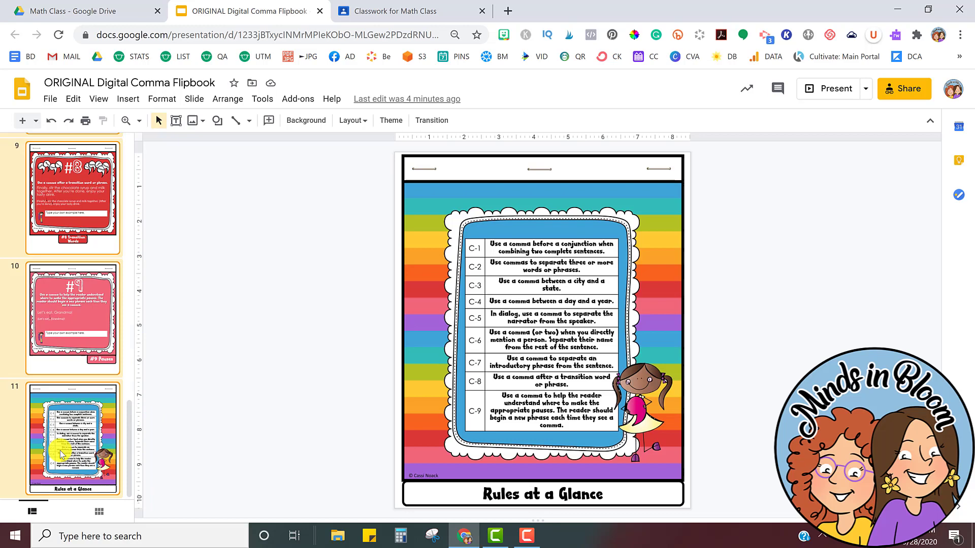
key("Delete")
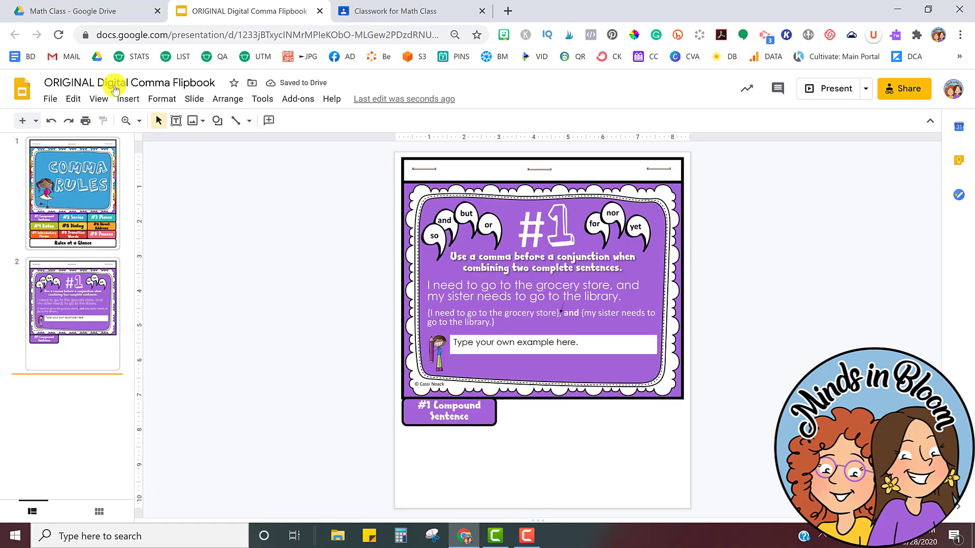
left_click(381, 11)
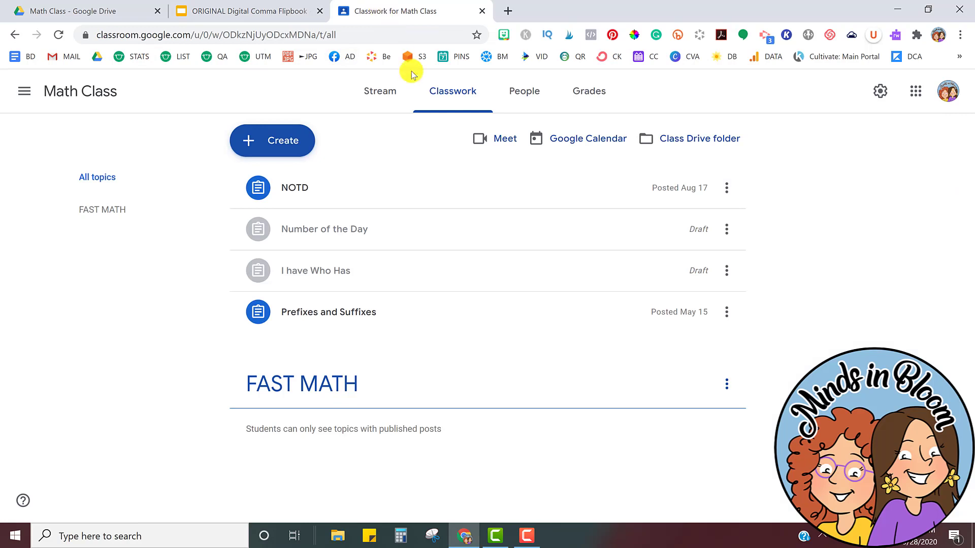
Create an assignment titled 'Comma Flipbook' and choose to attach a file from Google Drive
left_click(297, 149)
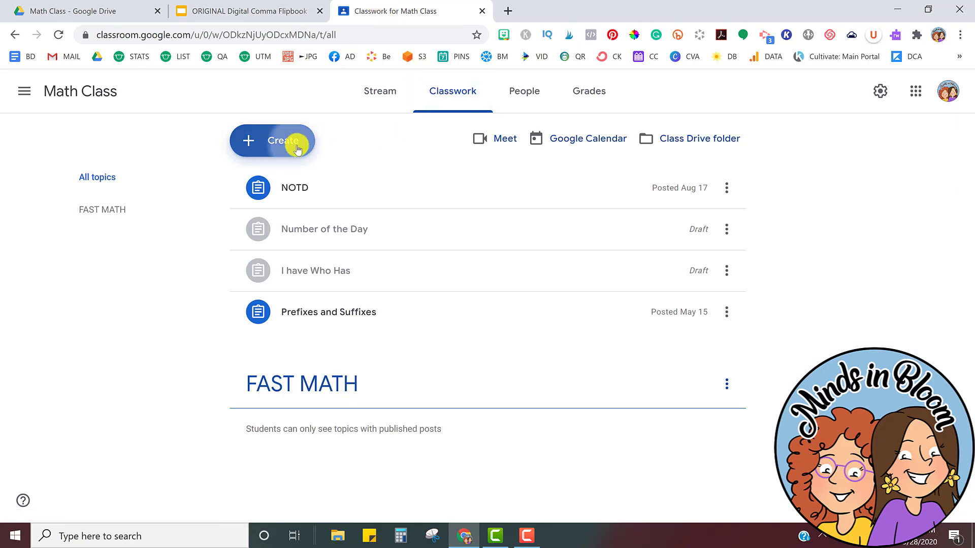
left_click(307, 192)
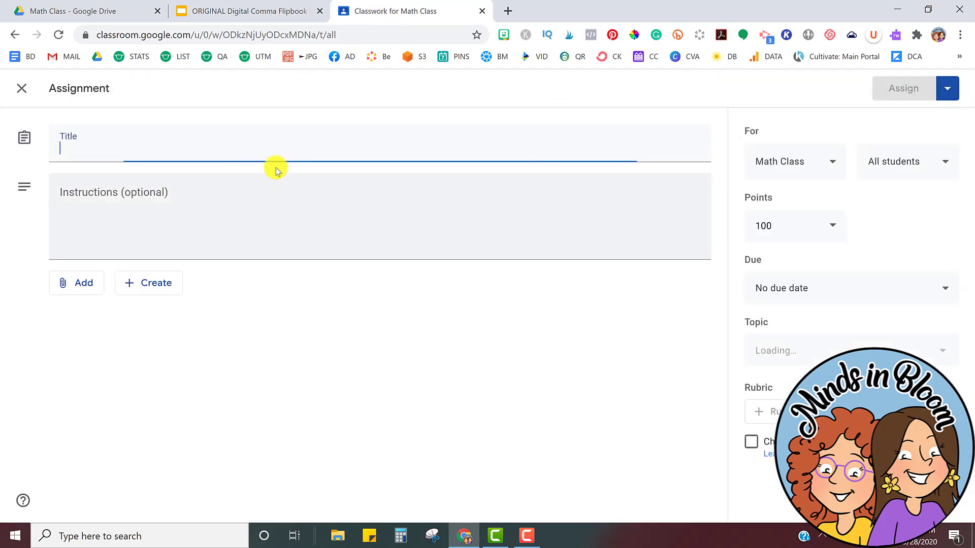
type("Comma Flip")
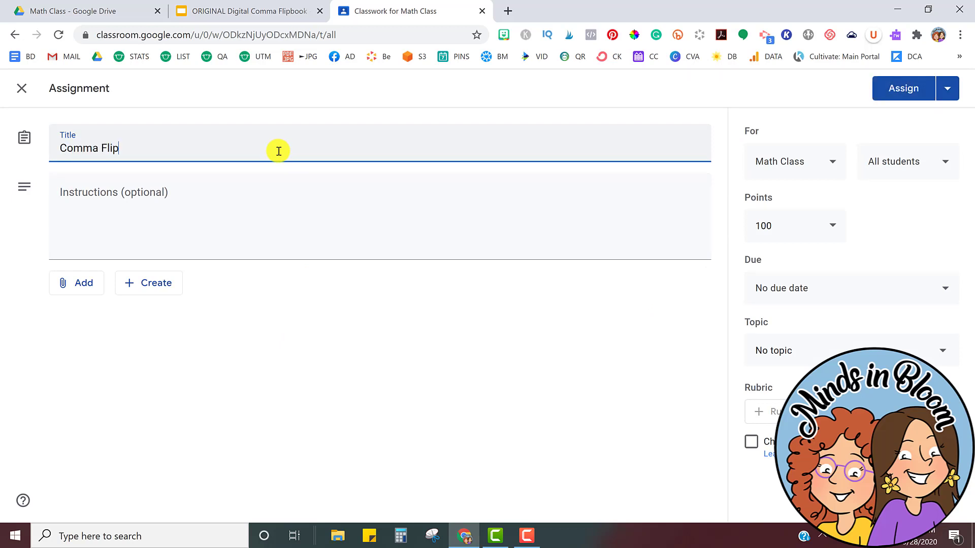
type("book")
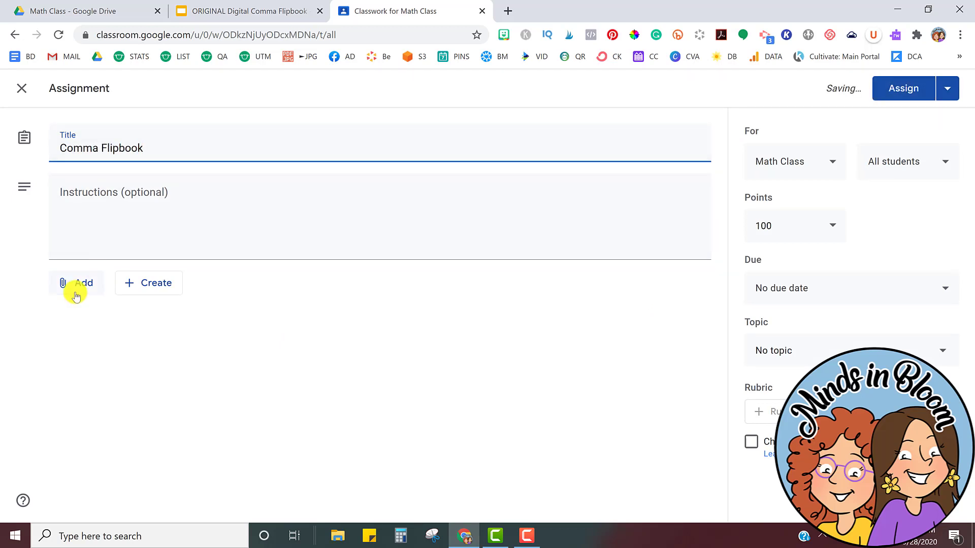
left_click(75, 284)
left_click(100, 323)
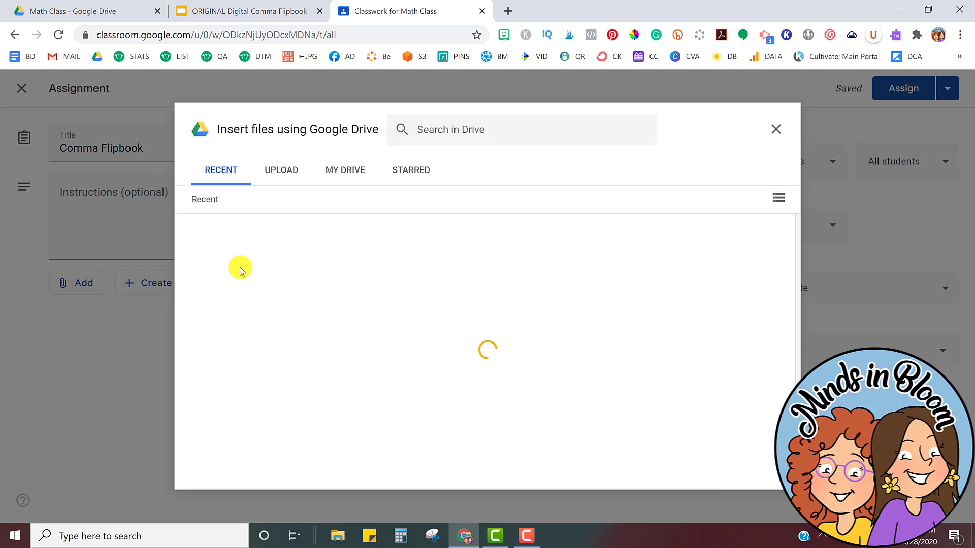
From Recent files, select only the ORIGINAL Digital Comma Flipbook and insert it
left_click(256, 281)
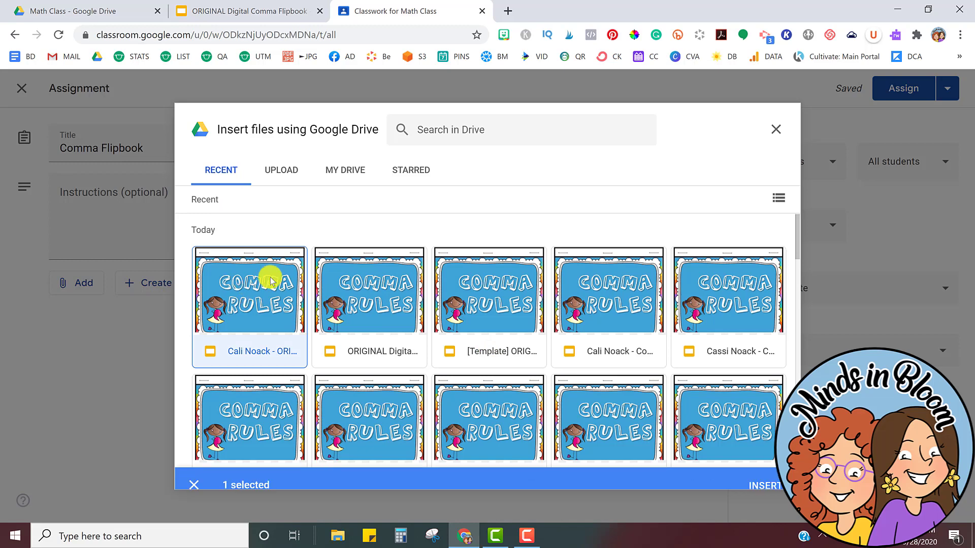
left_click(345, 274)
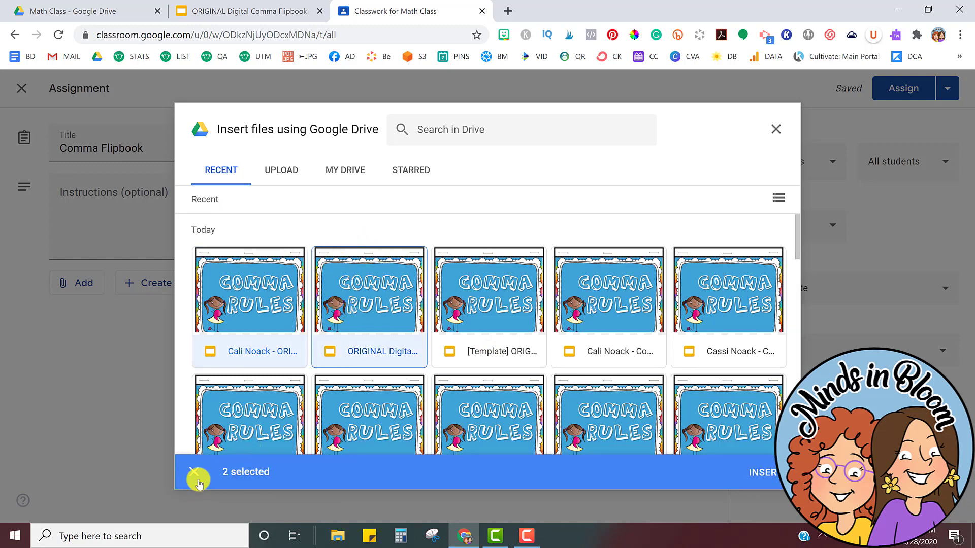
left_click(233, 348)
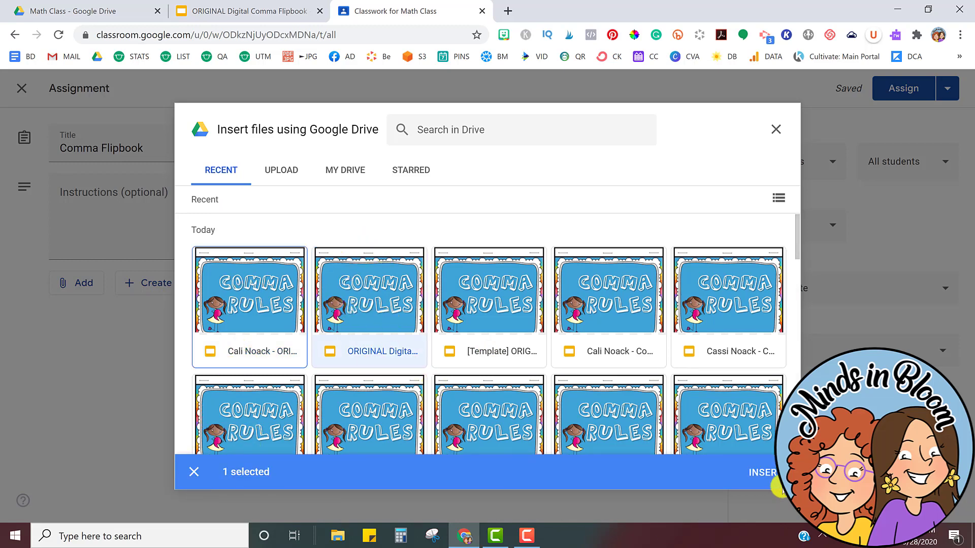
left_click(235, 303)
left_click(248, 316)
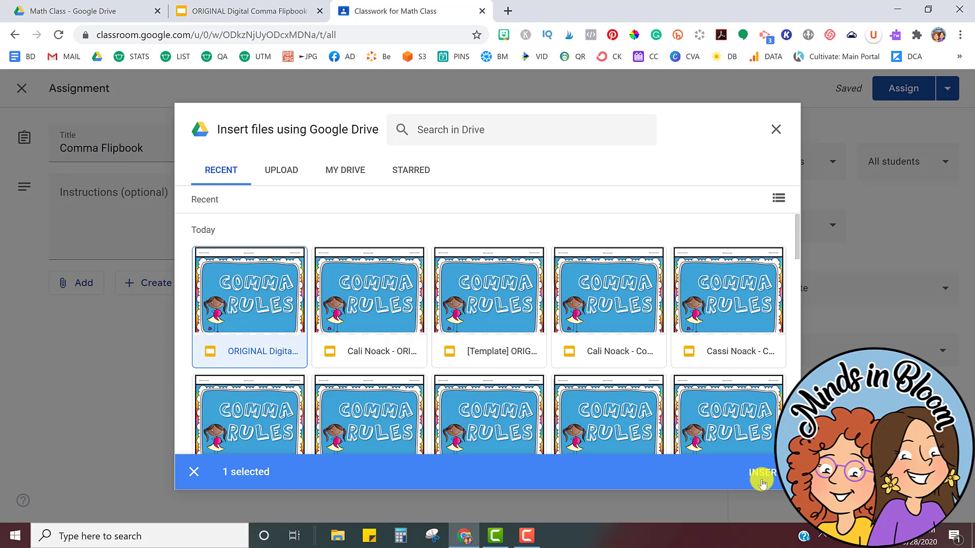
left_click(762, 482)
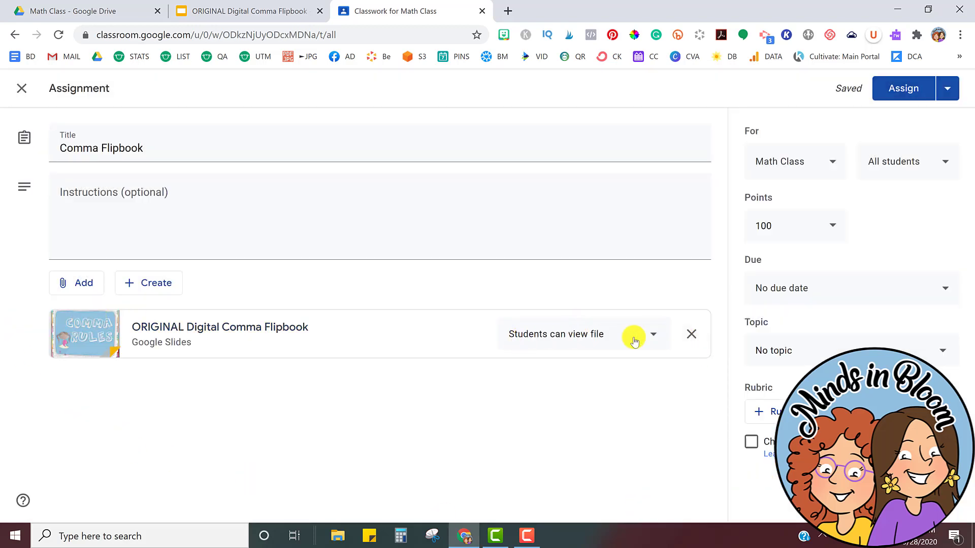
Set the flipbook attachment to 'Make a copy for each student' and assign the Comma Flipbook assignment
left_click(655, 337)
left_click(582, 414)
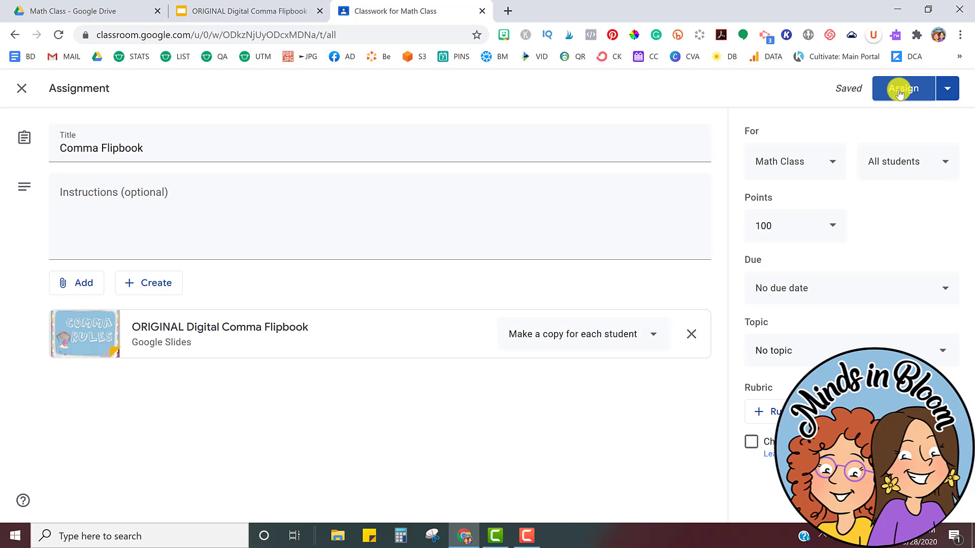
left_click(899, 92)
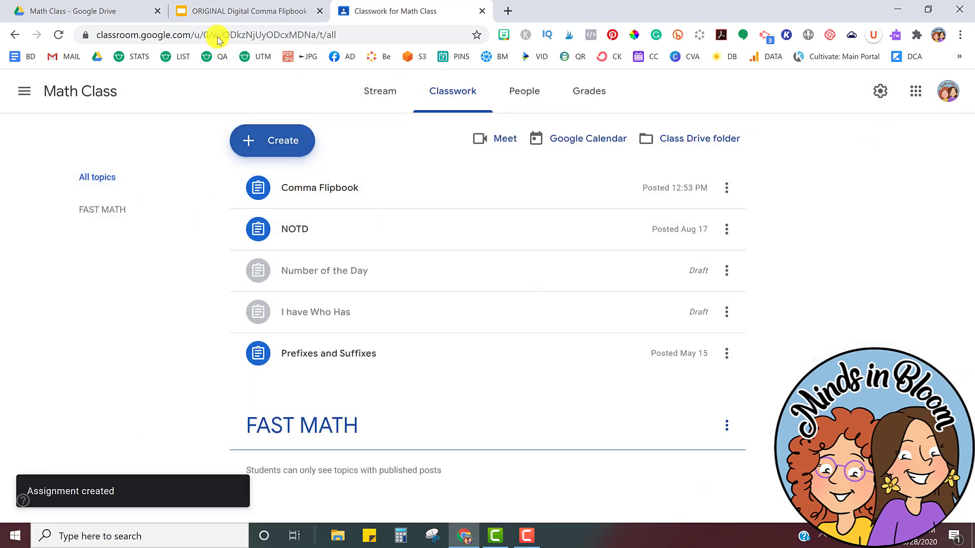
In Drive, go from My Drive through Classroom and Math Class into the Comma Flipbook folder
left_click(107, 10)
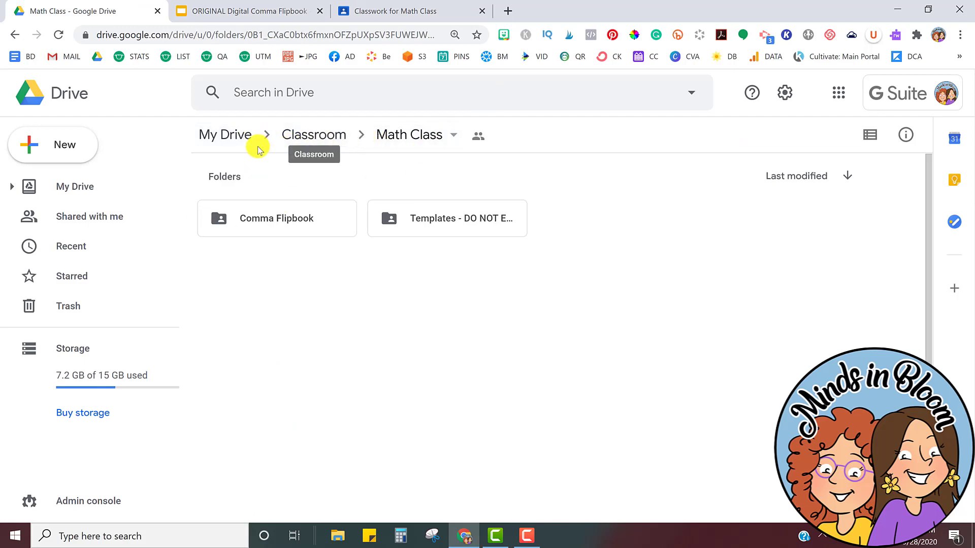
left_click(239, 143)
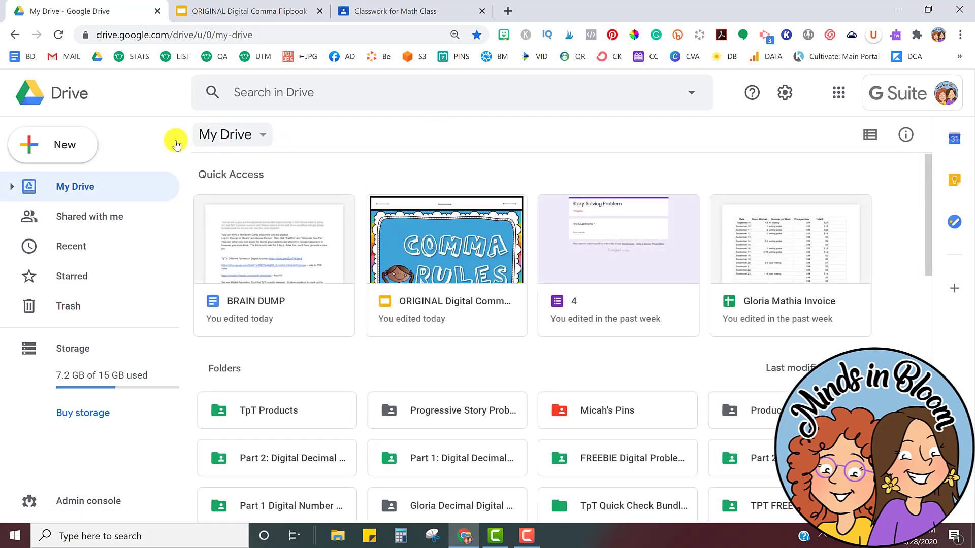
scroll(689, 283, "down", 7)
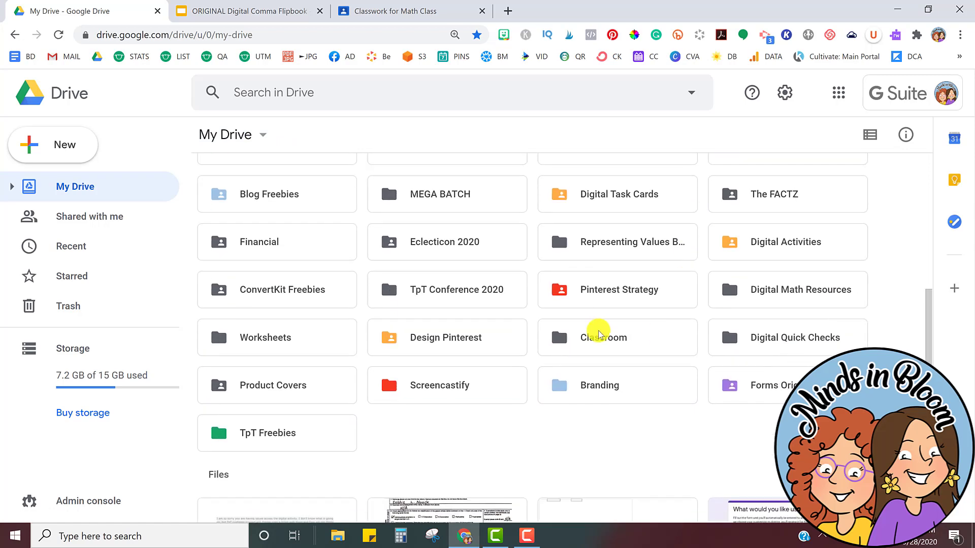
double_click(596, 338)
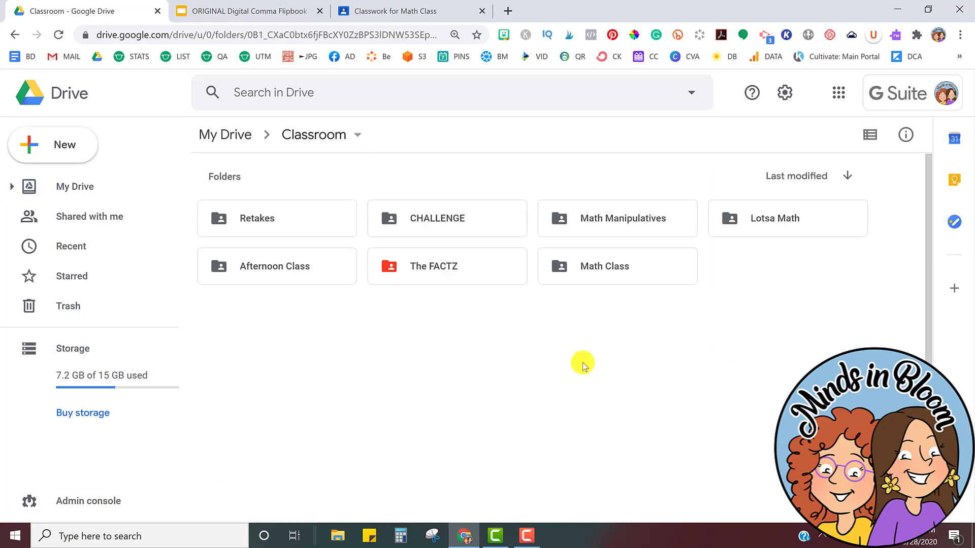
left_click(608, 263)
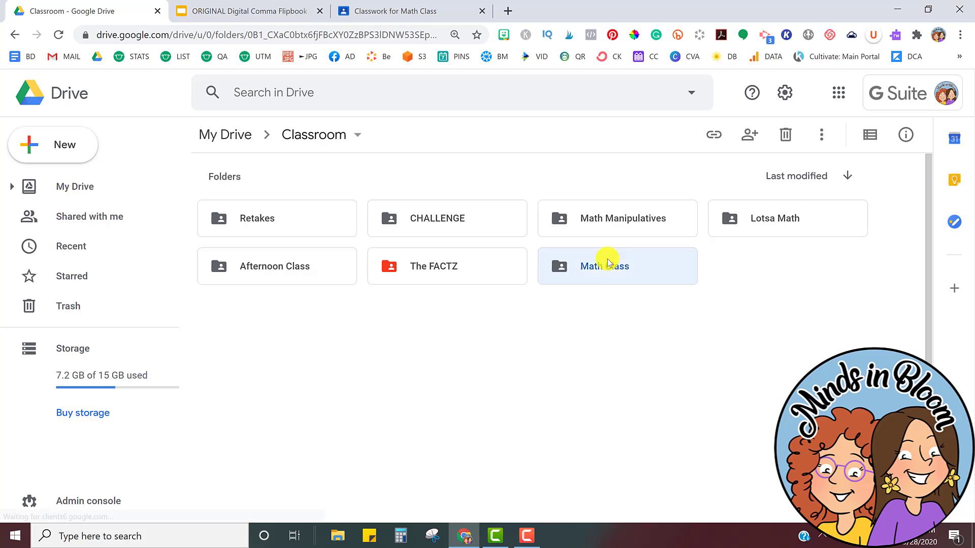
double_click(609, 263)
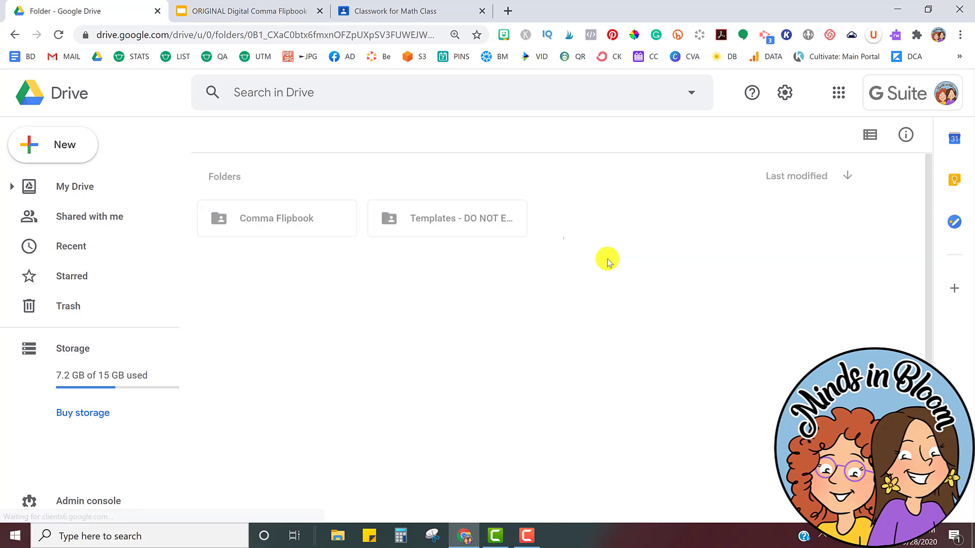
double_click(299, 219)
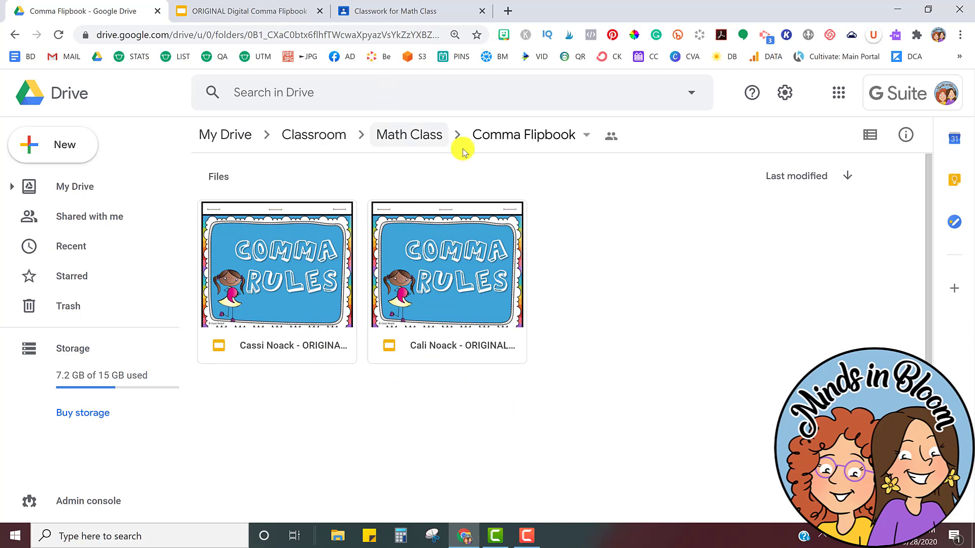
Go back into Math Class > Comma Flipbook and open a student's flipbook copy
left_click(433, 144)
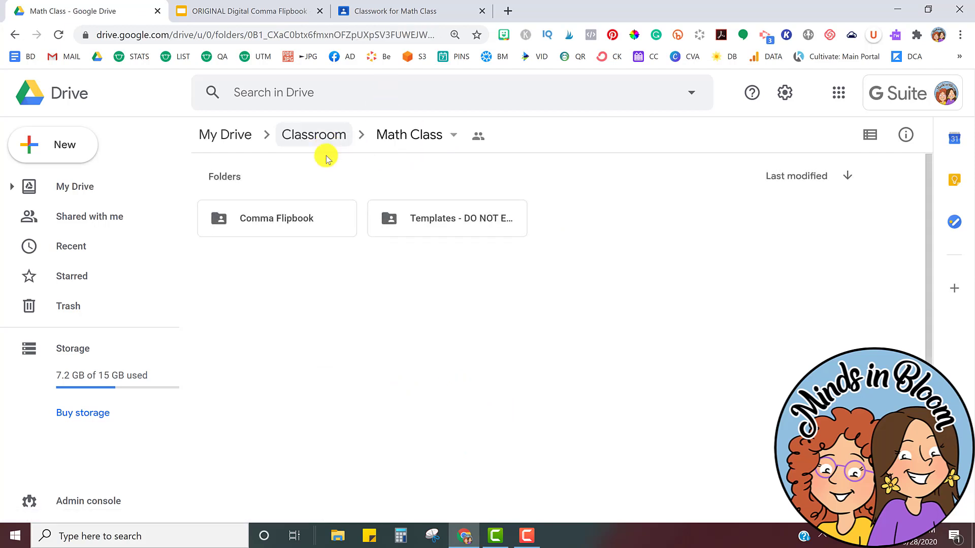
left_click(332, 138)
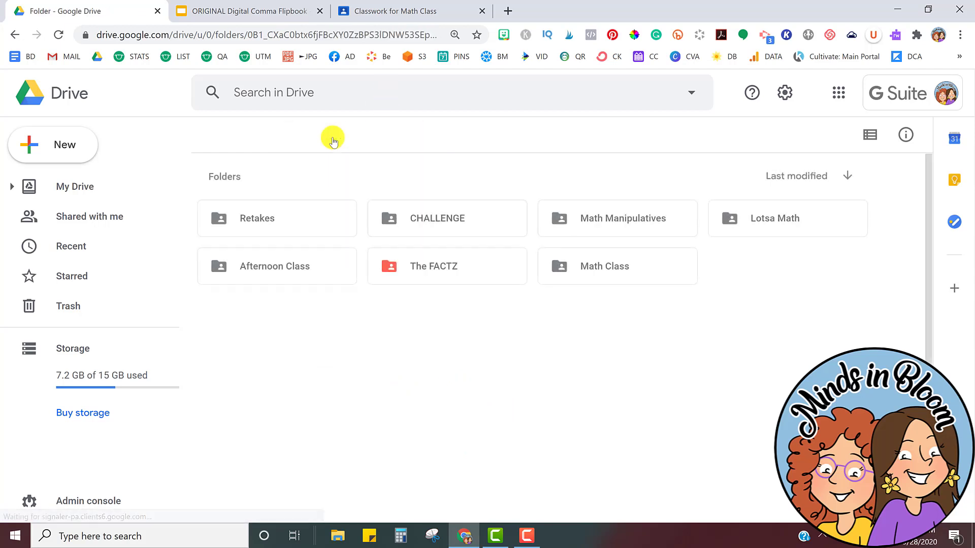
double_click(624, 278)
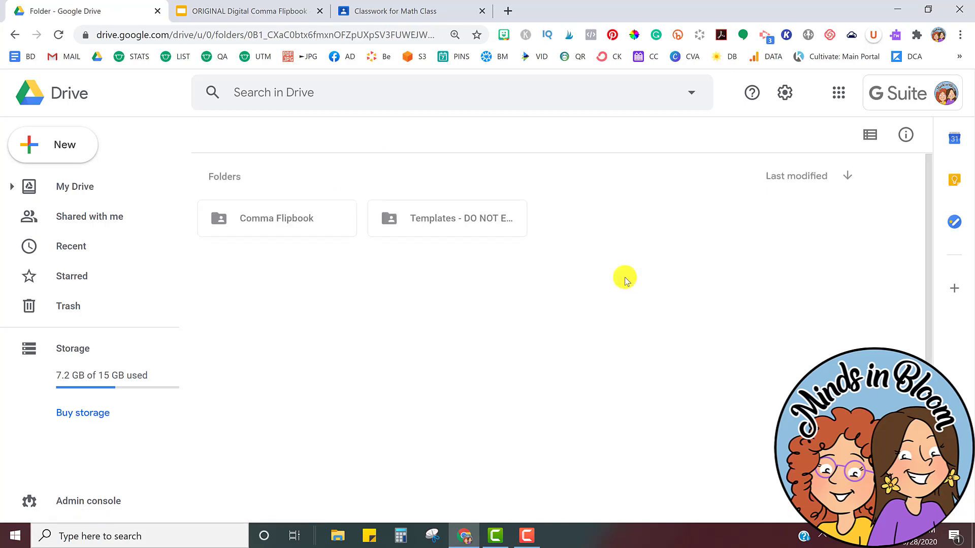
double_click(292, 231)
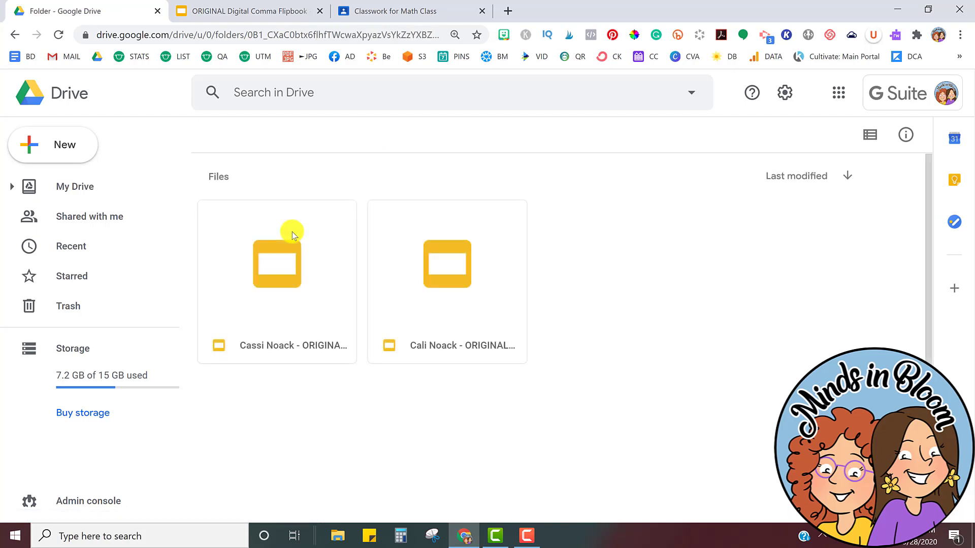
double_click(283, 258)
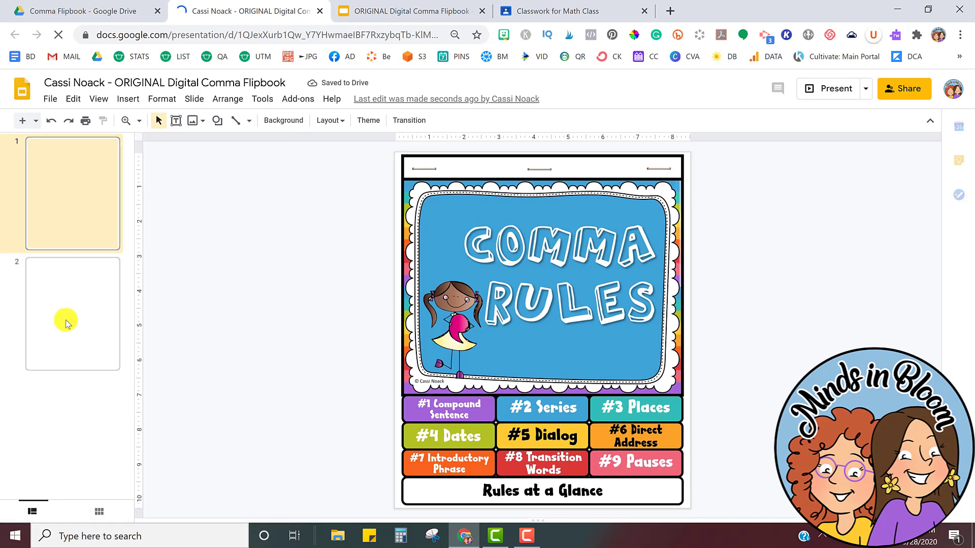
Check slide 2 of the student's copy, then view the full 11-slide ORIGINAL Digital Comma Flipbook
left_click(91, 305)
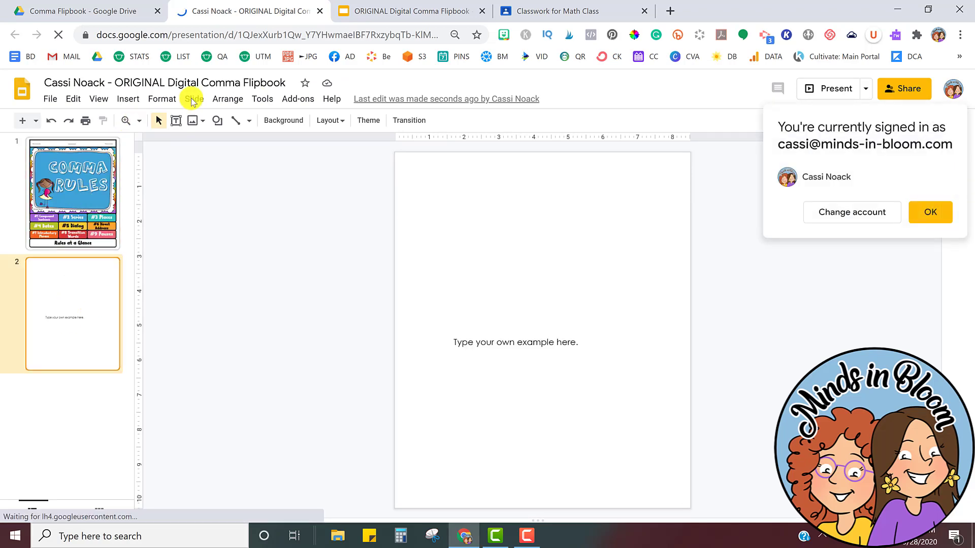
left_click(446, 11)
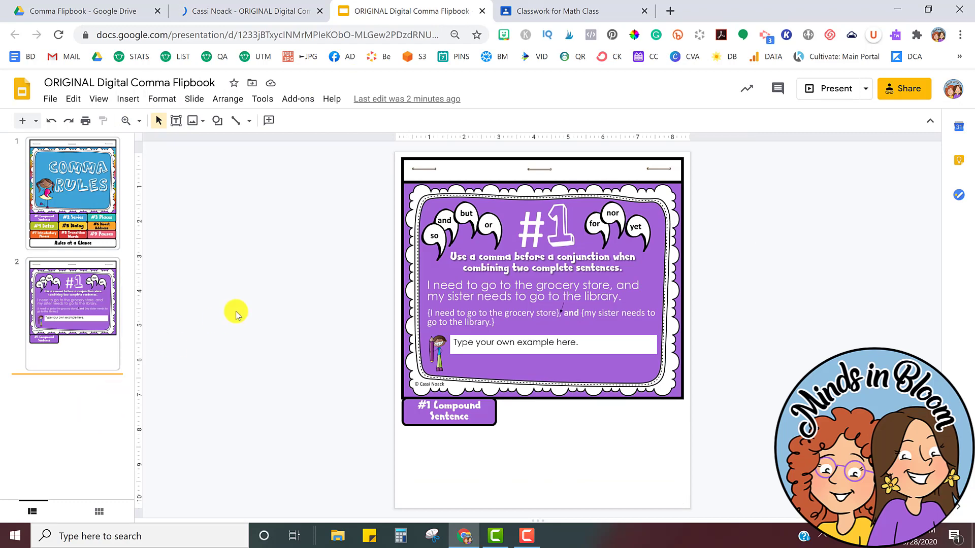
key("ctrl+v")
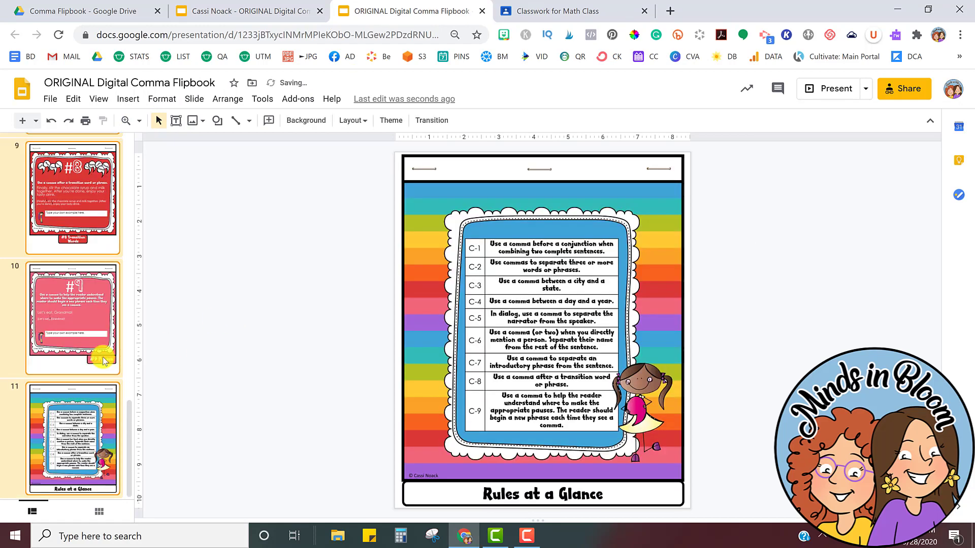
scroll(61, 335, "up", 10)
scroll(65, 337, "up", 2)
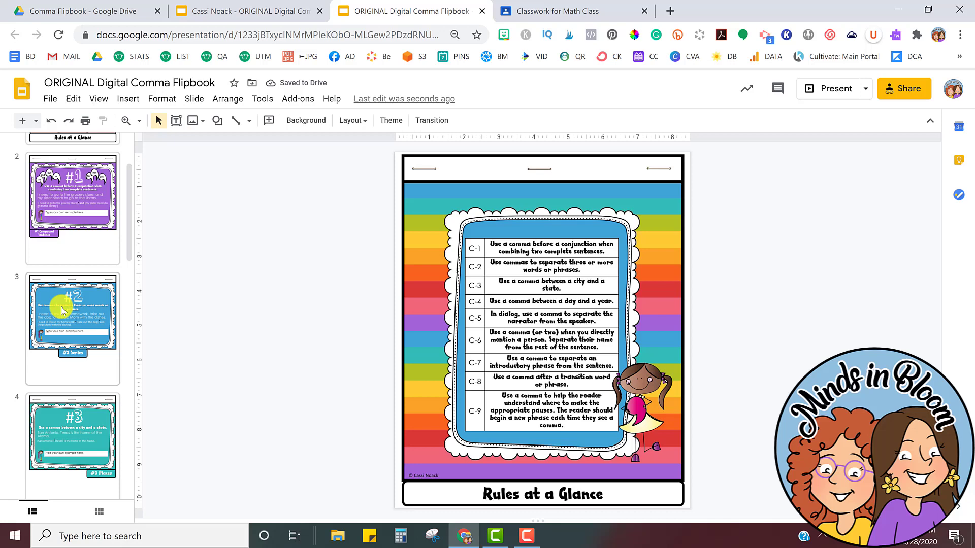
scroll(80, 304, "down", 3)
scroll(81, 302, "down", 2)
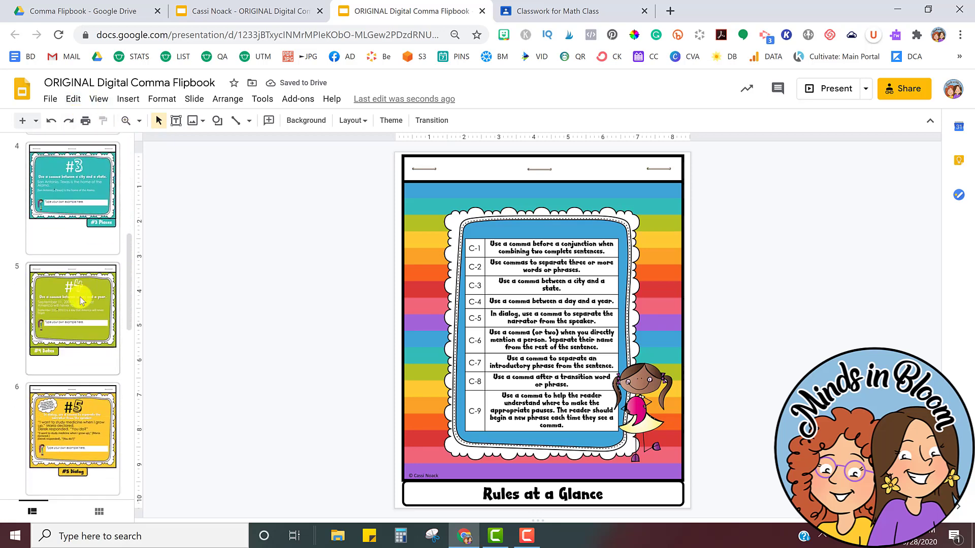
scroll(80, 229, "up", 7)
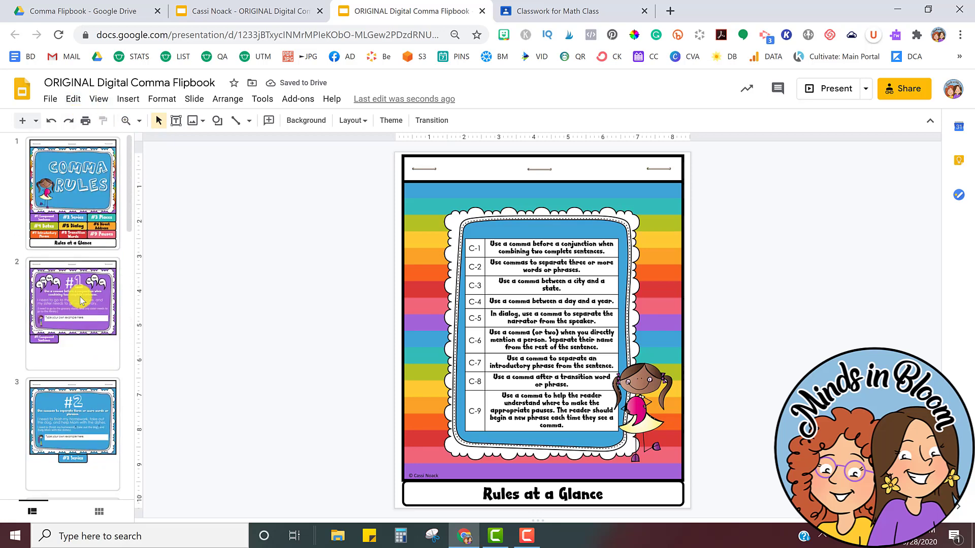
left_click(193, 10)
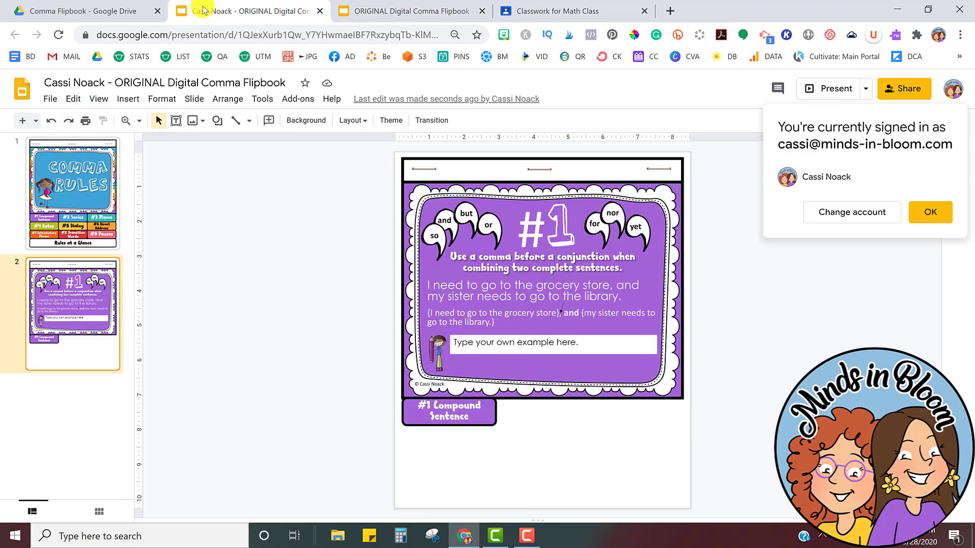
left_click(60, 36)
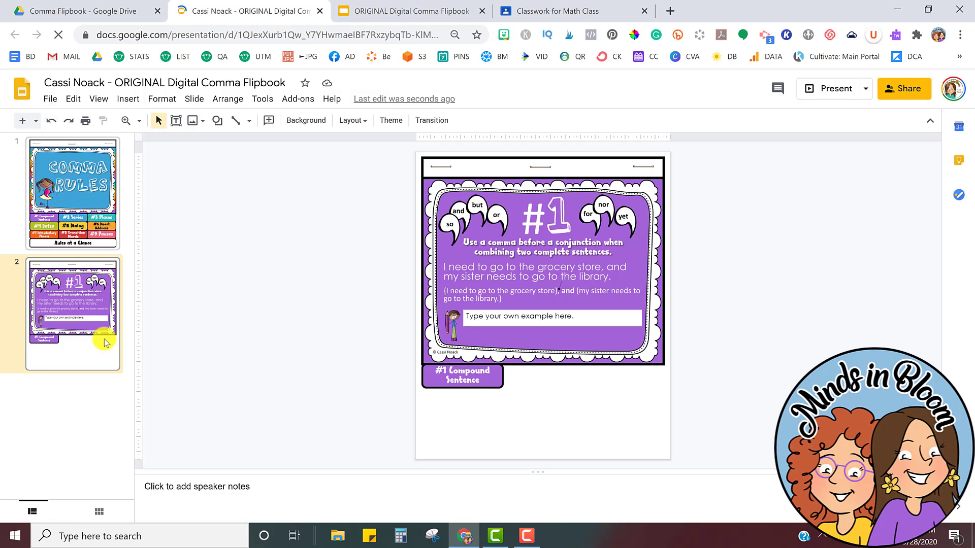
left_click(93, 315)
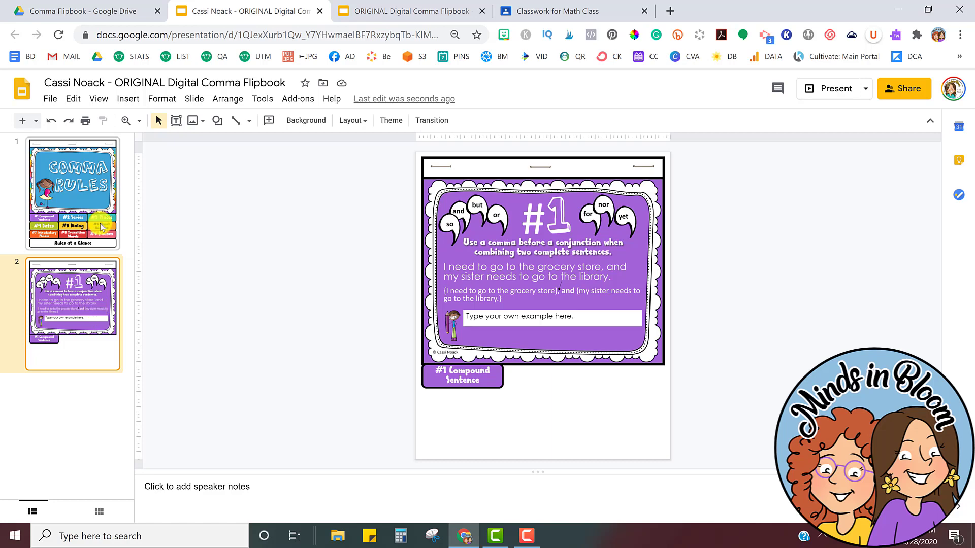
left_click(420, 21)
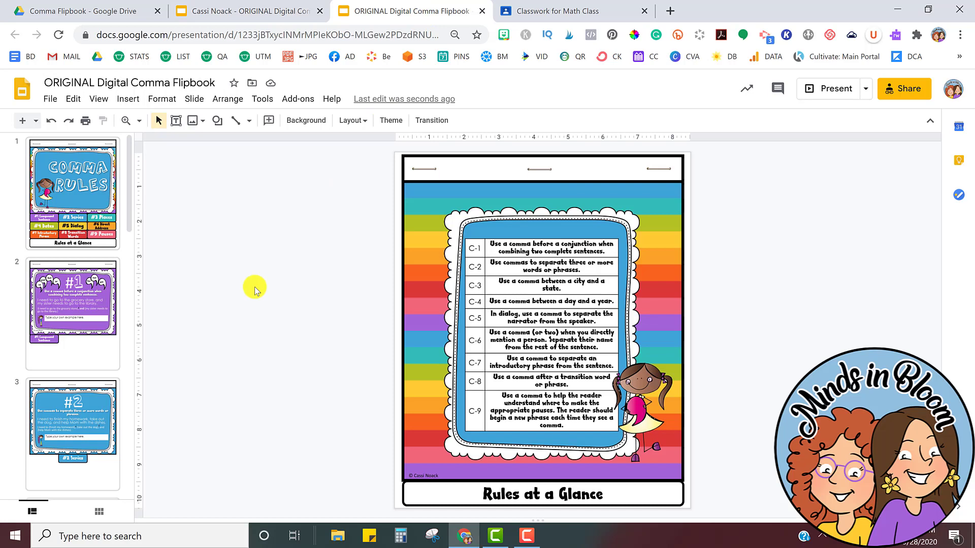
Find the Slip-in-Slide add-on on G Suite Marketplace, confirm it is installed, and return to the original flipbook
left_click(669, 9)
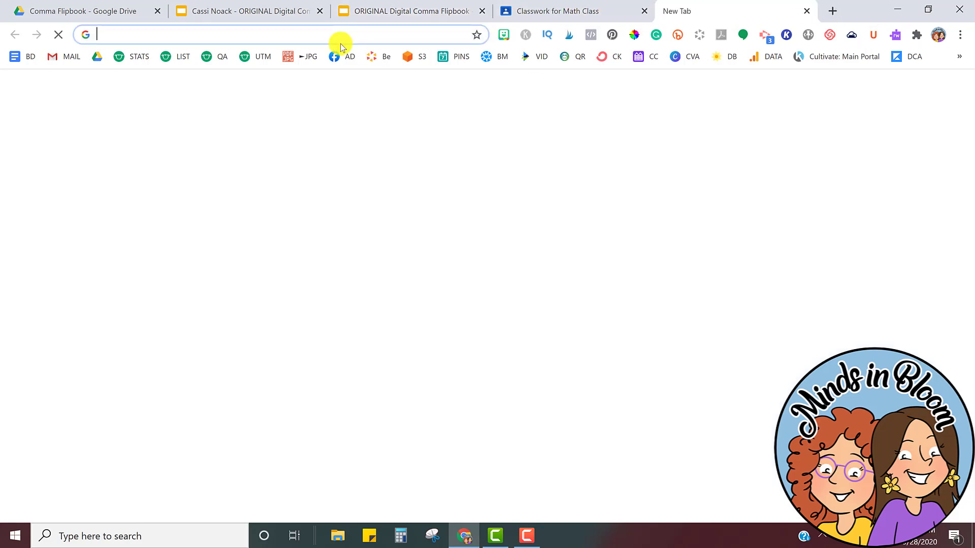
left_click(341, 35)
type("slip")
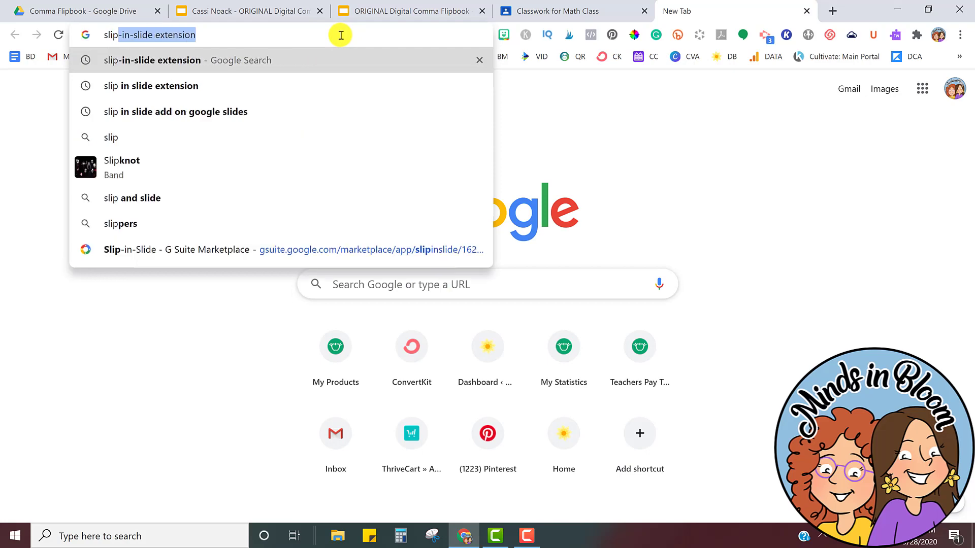
key("Return")
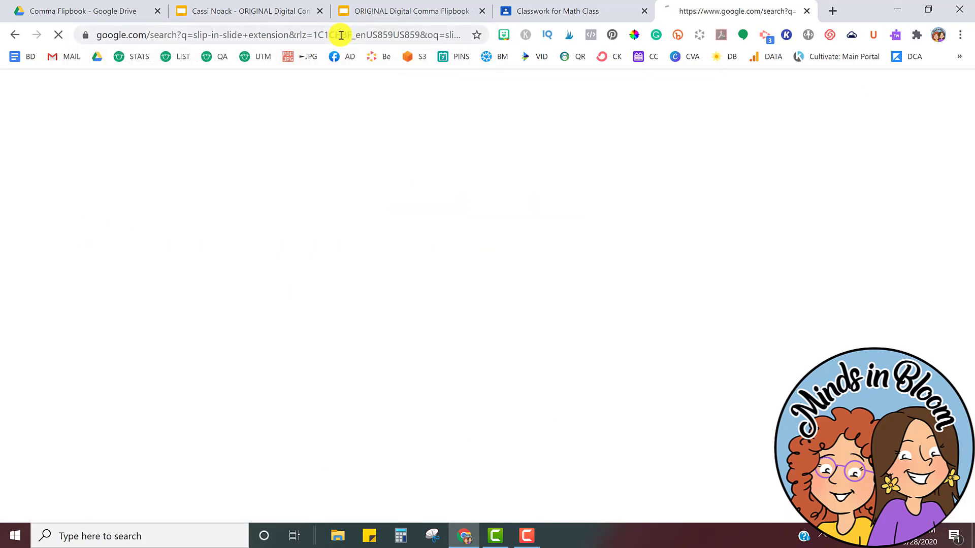
left_click(249, 215)
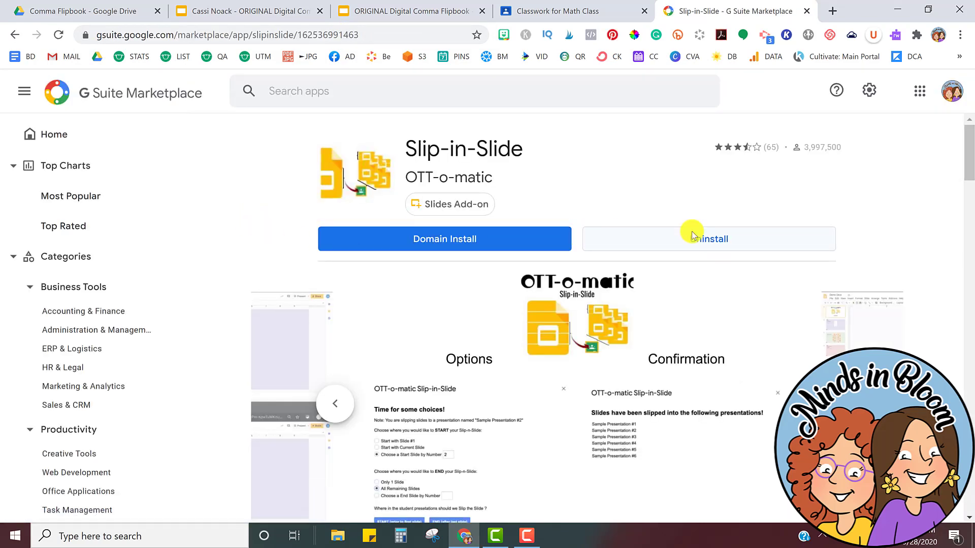
left_click(721, 242)
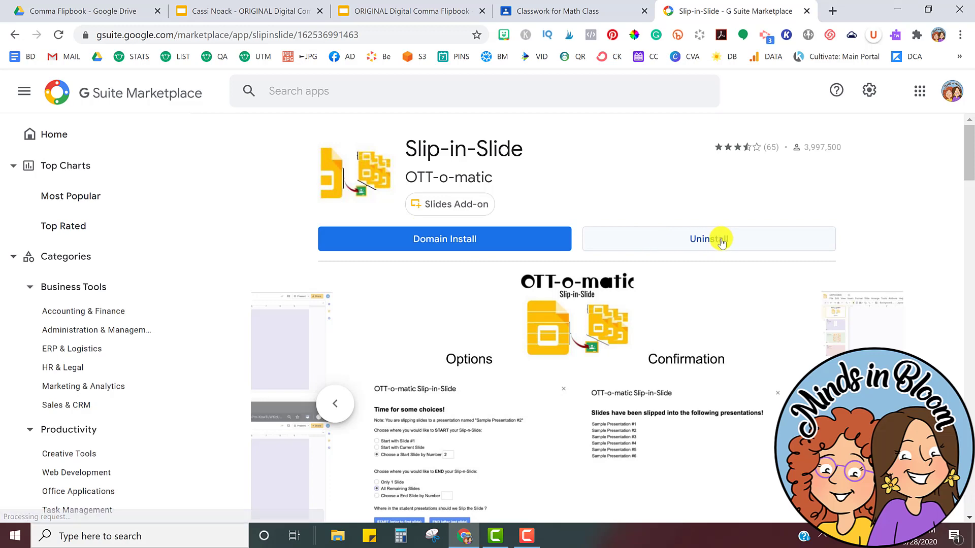
left_click(434, 18)
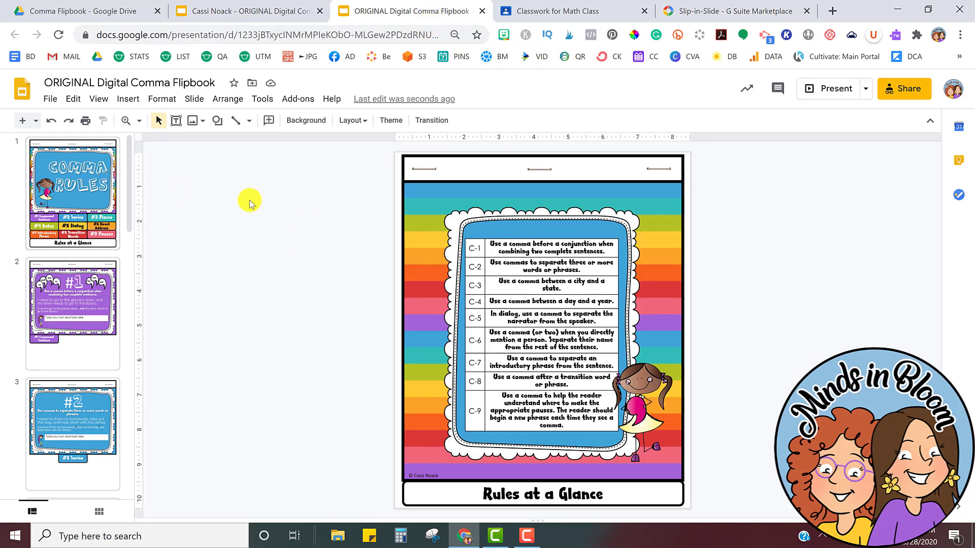
Verify the student copy has two slides, then display slide 3, #2 Series, in the original
scroll(83, 249, "down", 1)
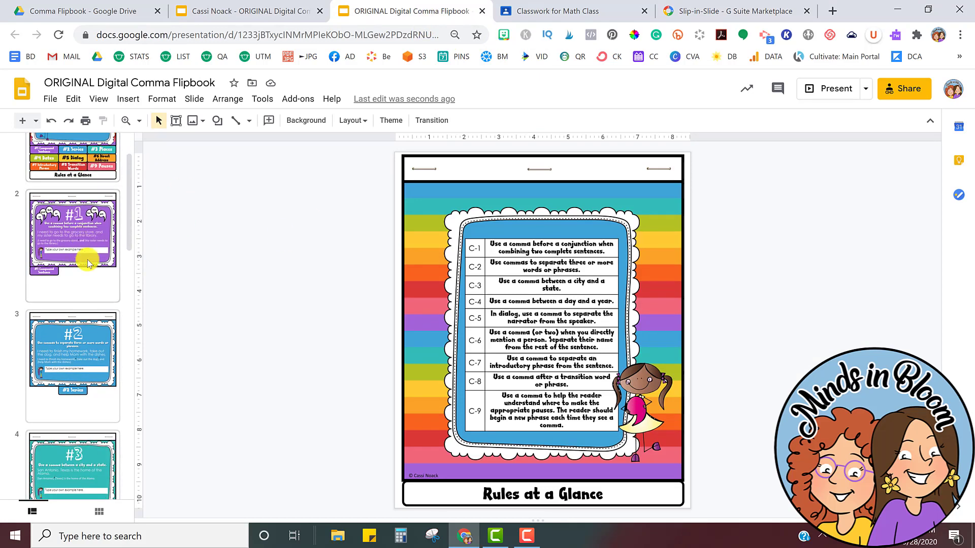
scroll(87, 260, "down", 15)
scroll(87, 259, "up", 15)
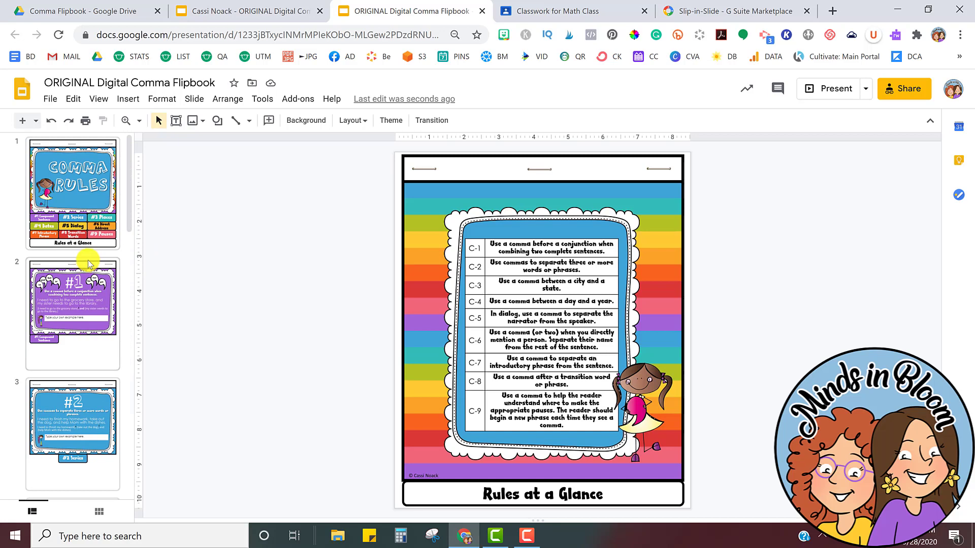
left_click(263, 14)
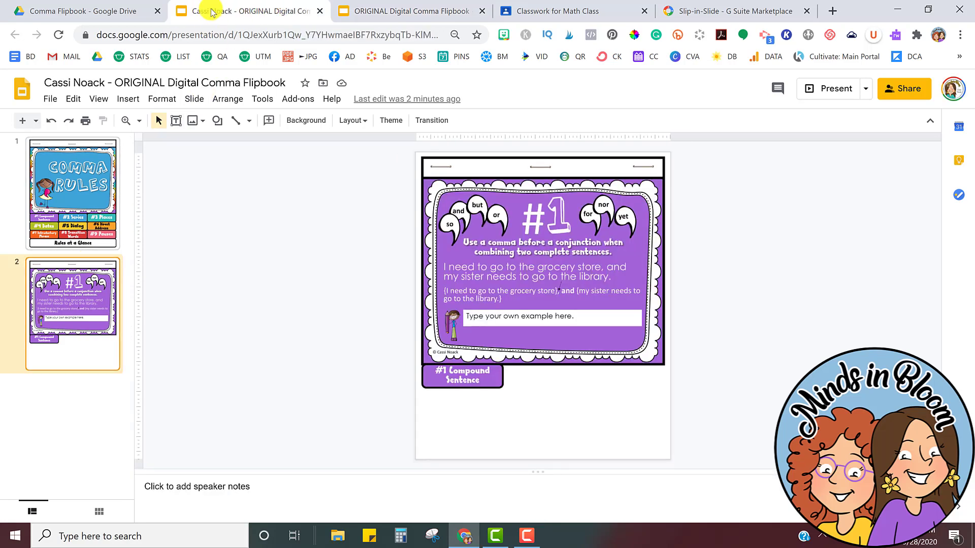
left_click(429, 11)
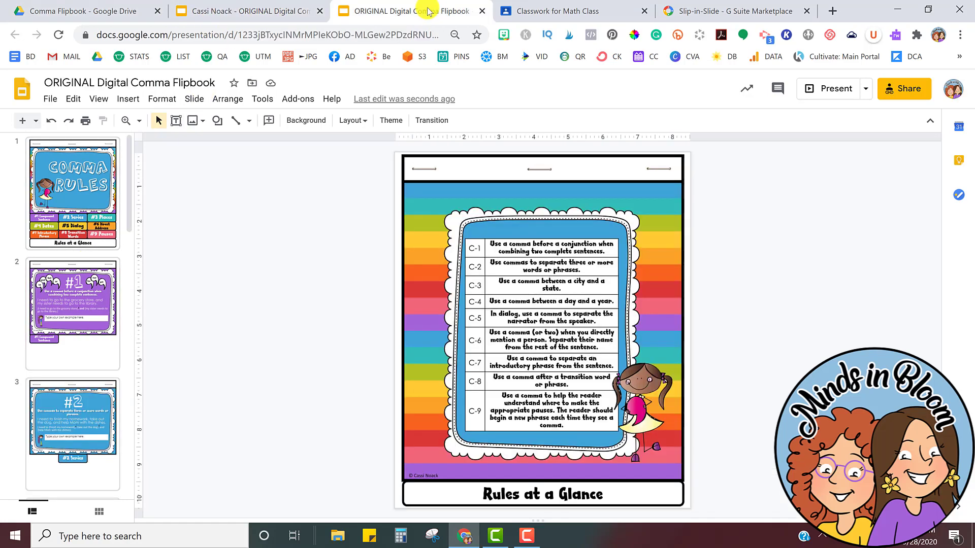
left_click(80, 413)
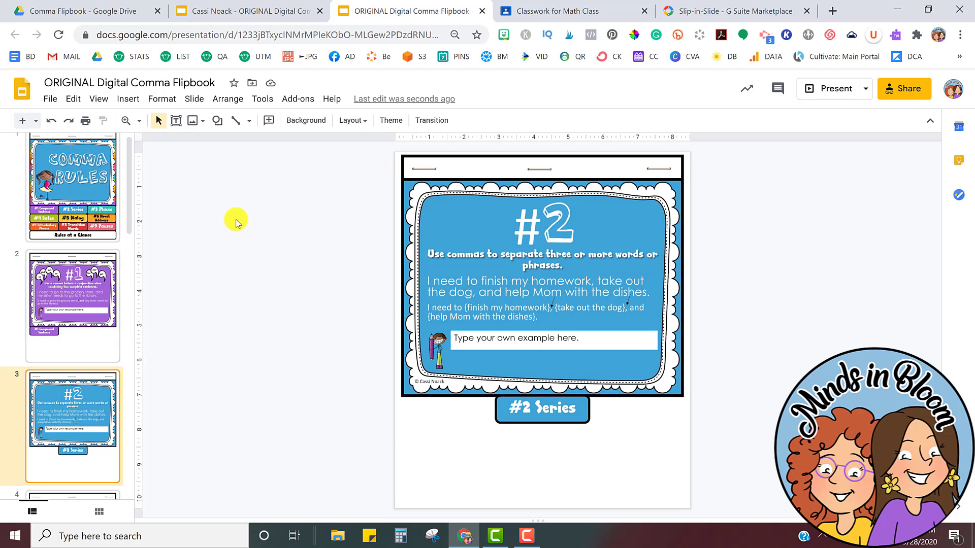
Use Slip-in-Slide's 'Select a SINGLE folder in Google Drive' option to choose the Comma Flipbook folder
left_click(300, 99)
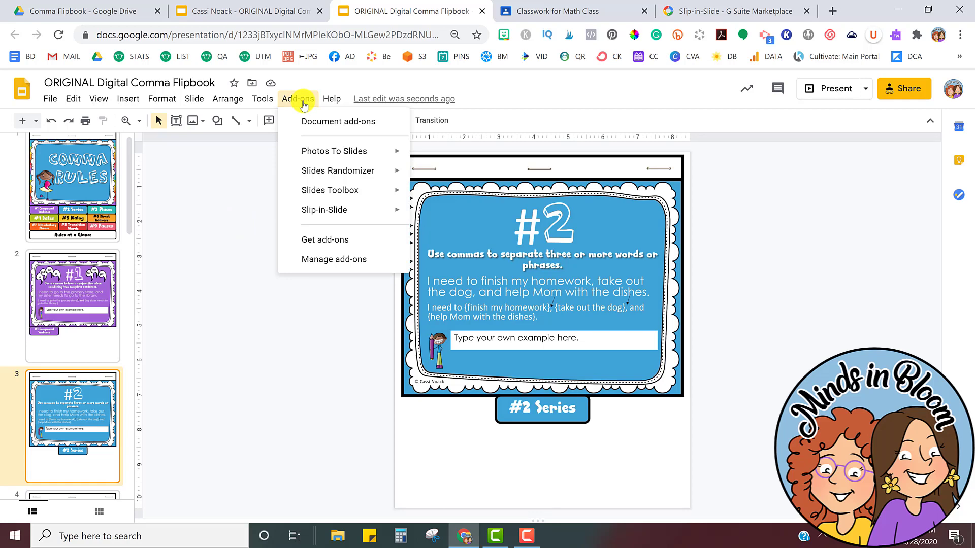
mouse_move(321, 190)
mouse_move(312, 211)
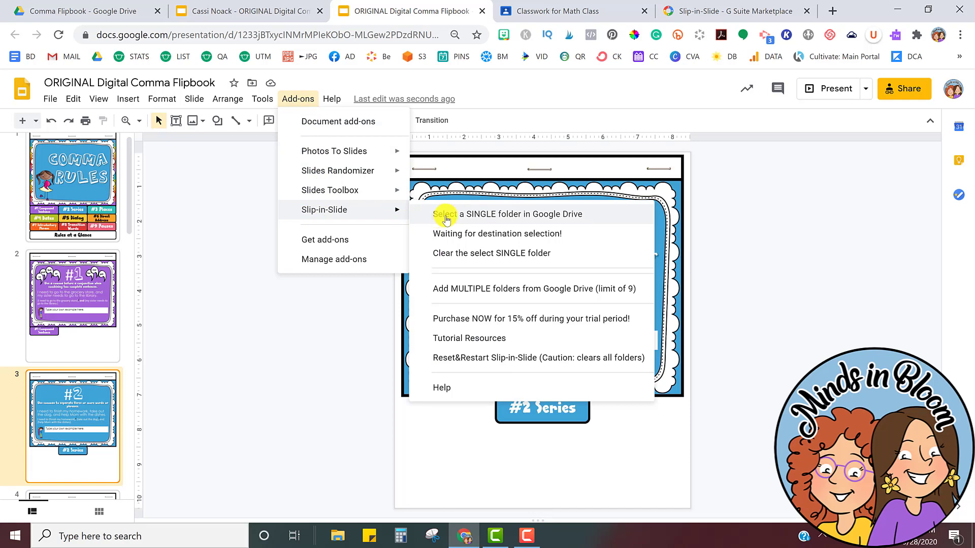
left_click(493, 215)
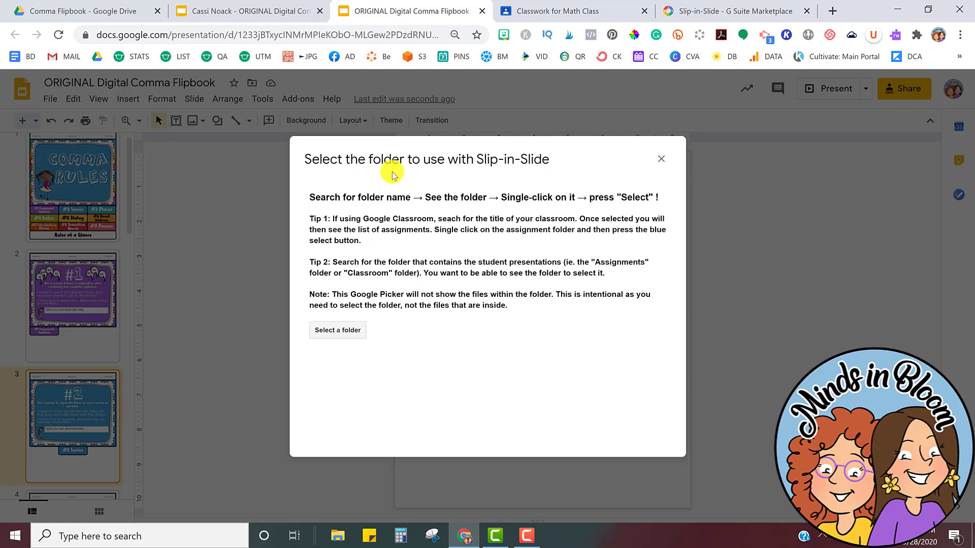
left_click(335, 331)
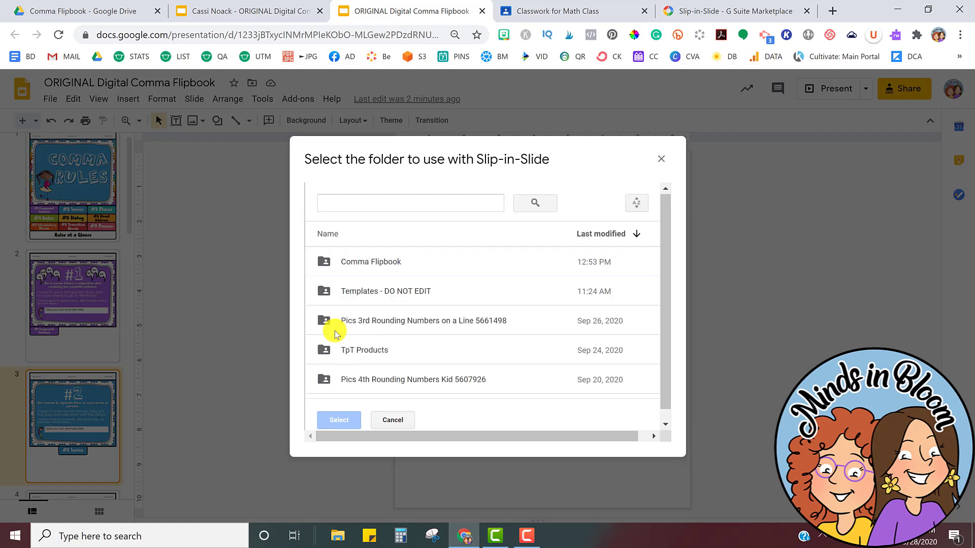
left_click(354, 265)
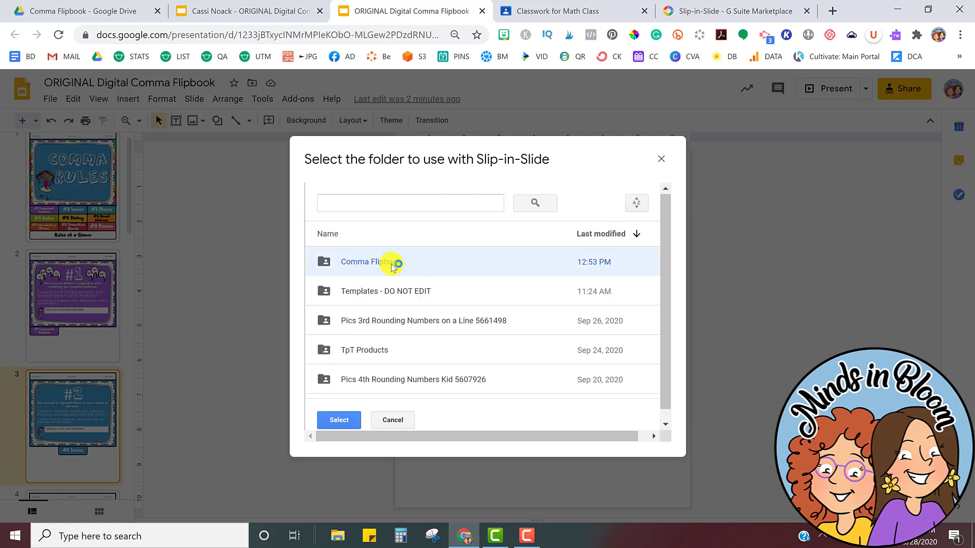
left_click(339, 420)
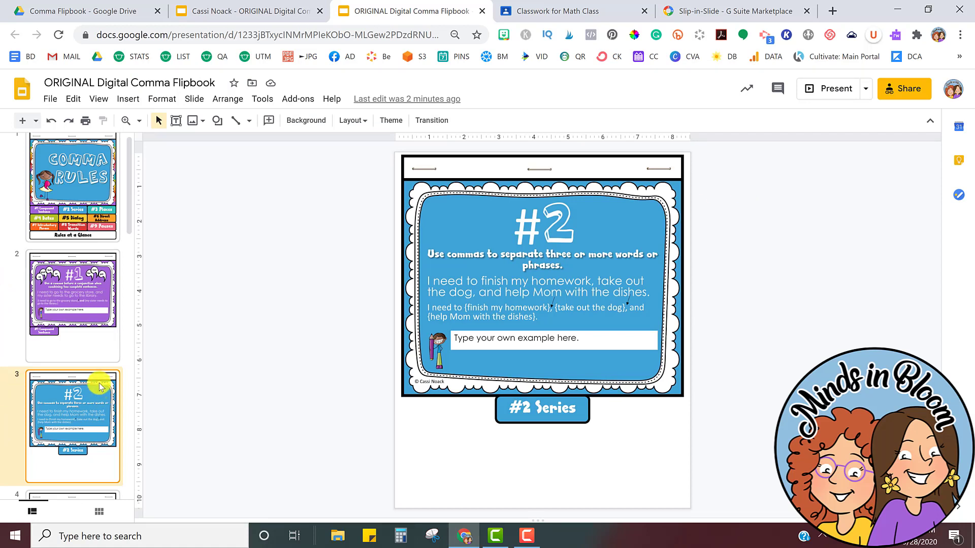
Slip slides to the 'Comma Flipbook' folder starting at slide number 3, with only 1 slide
left_click(298, 100)
mouse_move(321, 211)
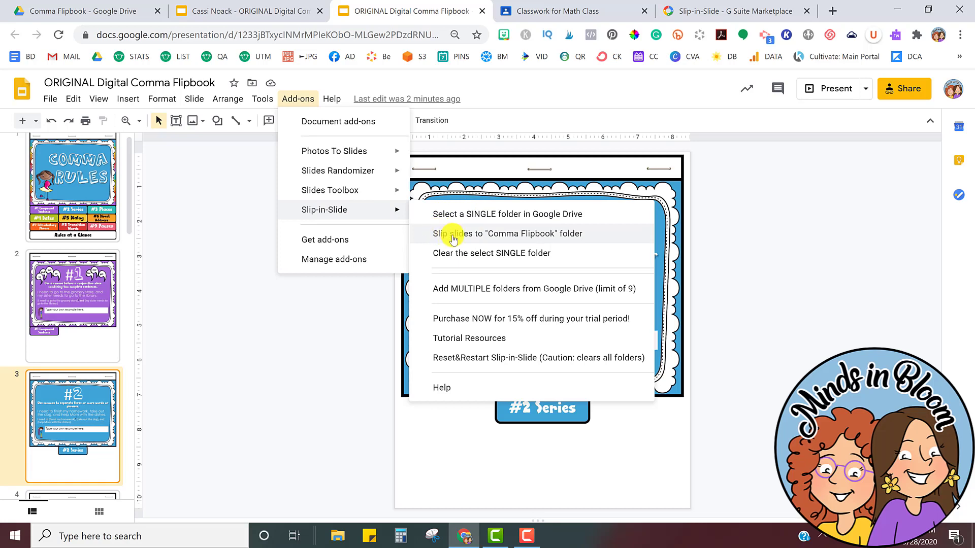
left_click(571, 235)
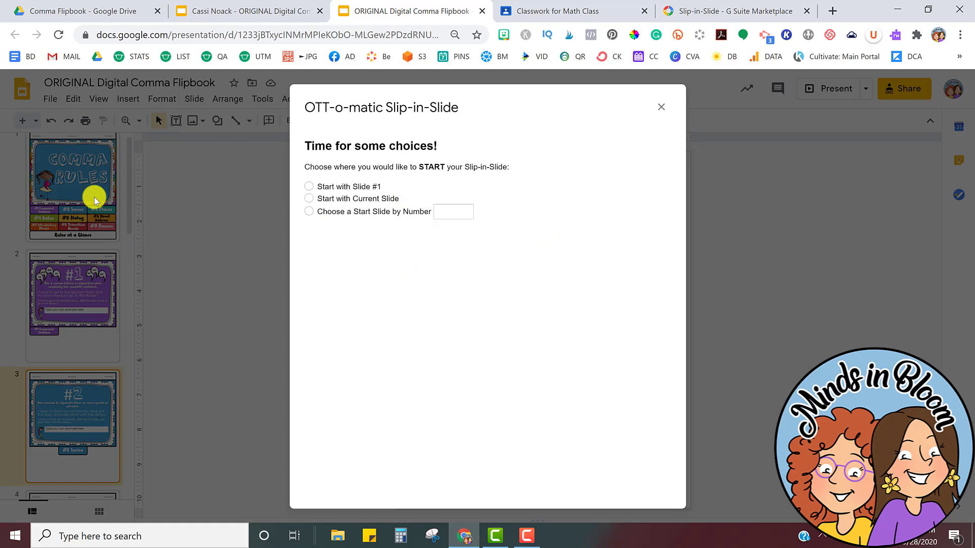
left_click(312, 214)
left_click(465, 217)
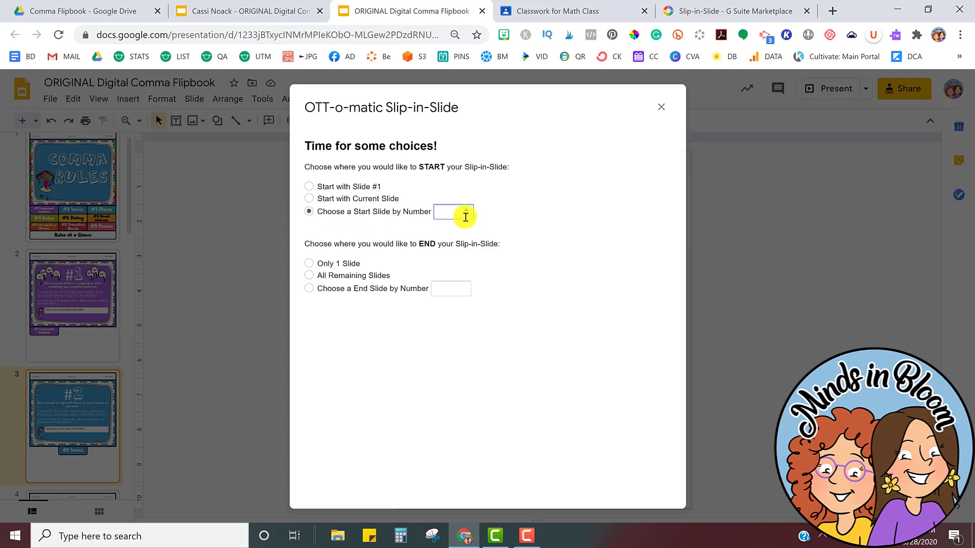
type("3")
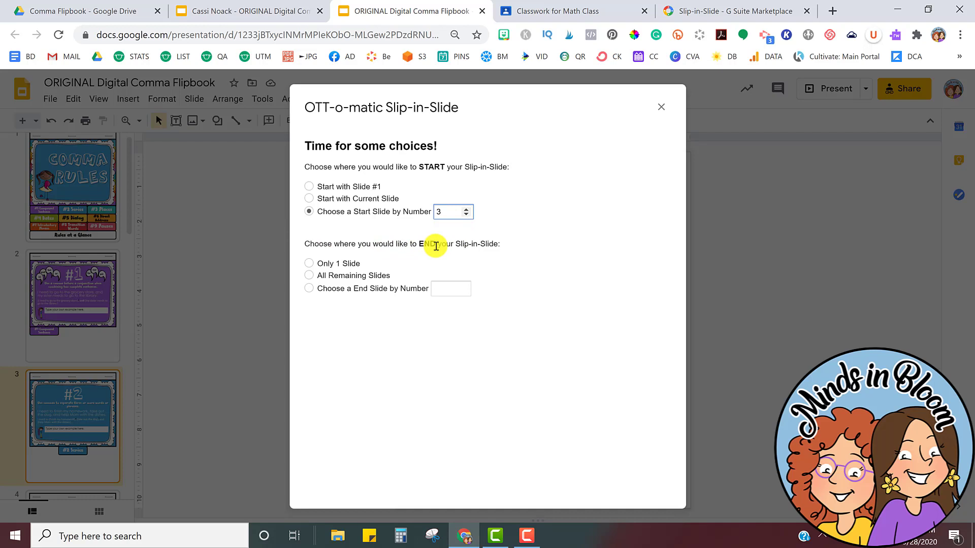
left_click(310, 263)
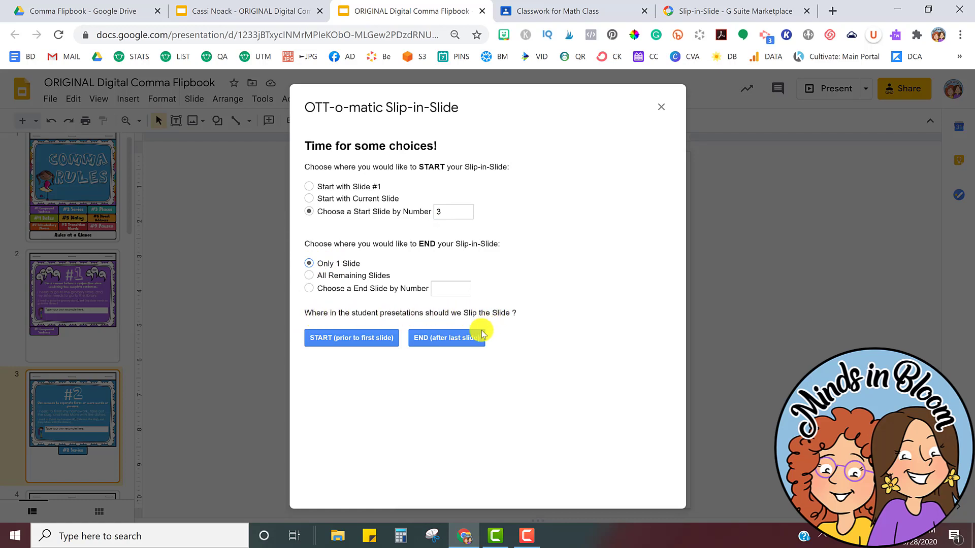
Append slide 3 after the last slide of every student copy, then close the results window
left_click(427, 342)
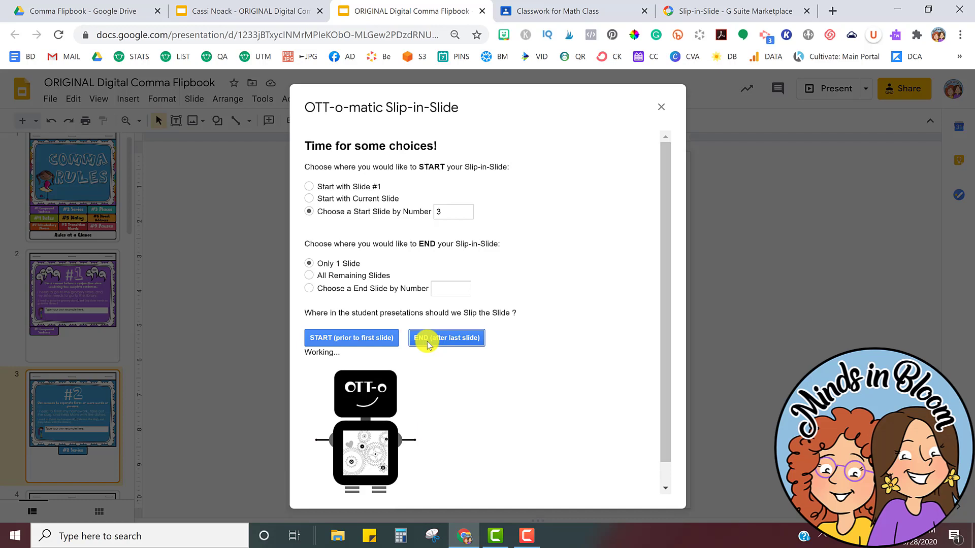
scroll(567, 408, "down", 1)
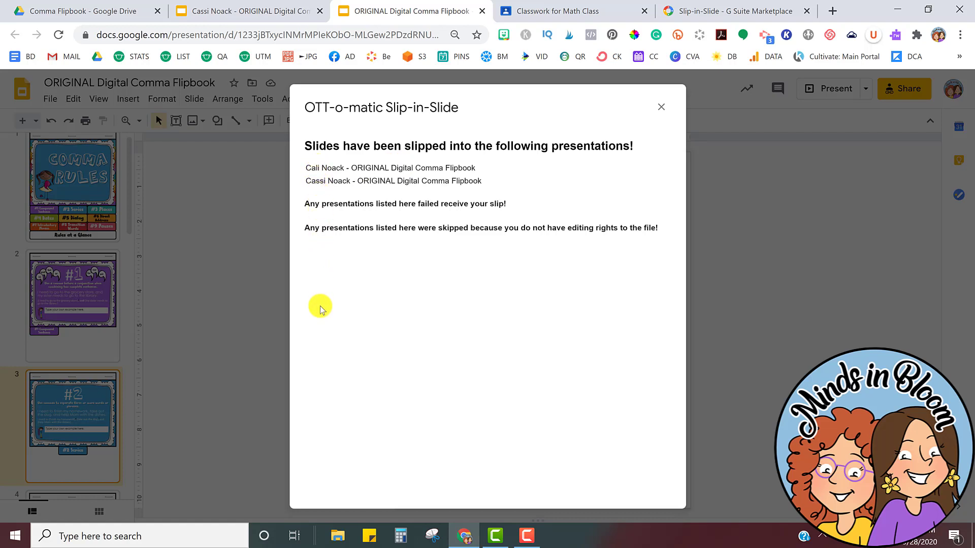
left_click(659, 107)
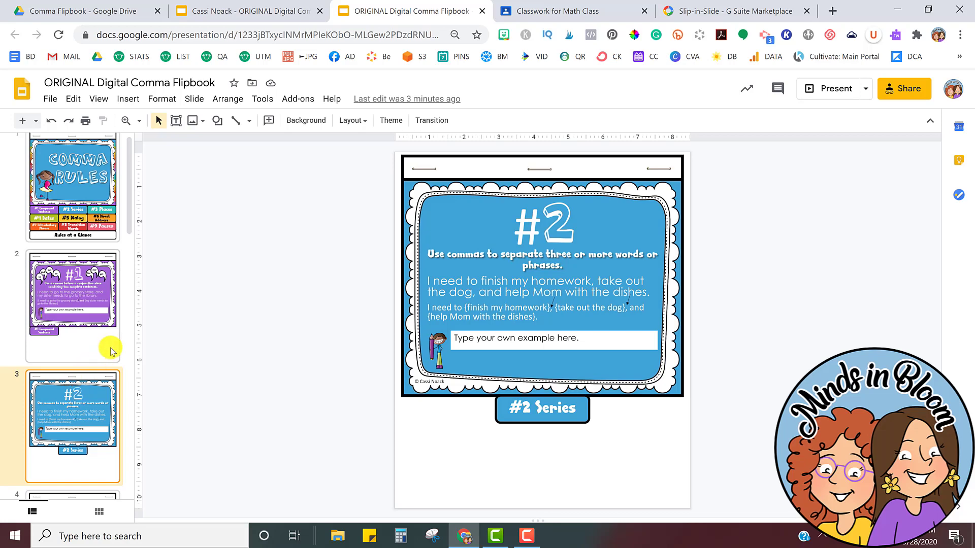
Check the student's flipbook copy, confirming #1 Compound Sentence is followed by the new #2 Series slide
left_click(268, 15)
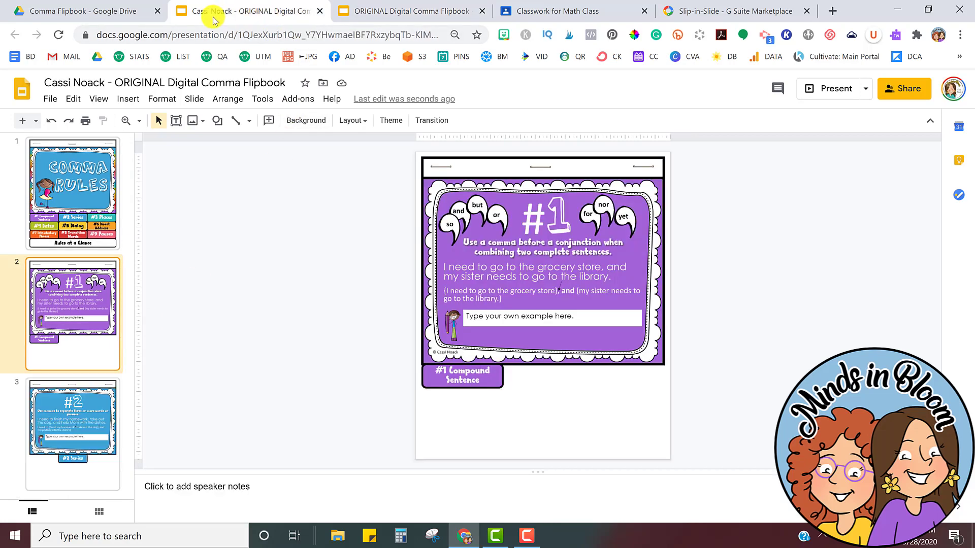
left_click(63, 435)
left_click(72, 229)
left_click(74, 325)
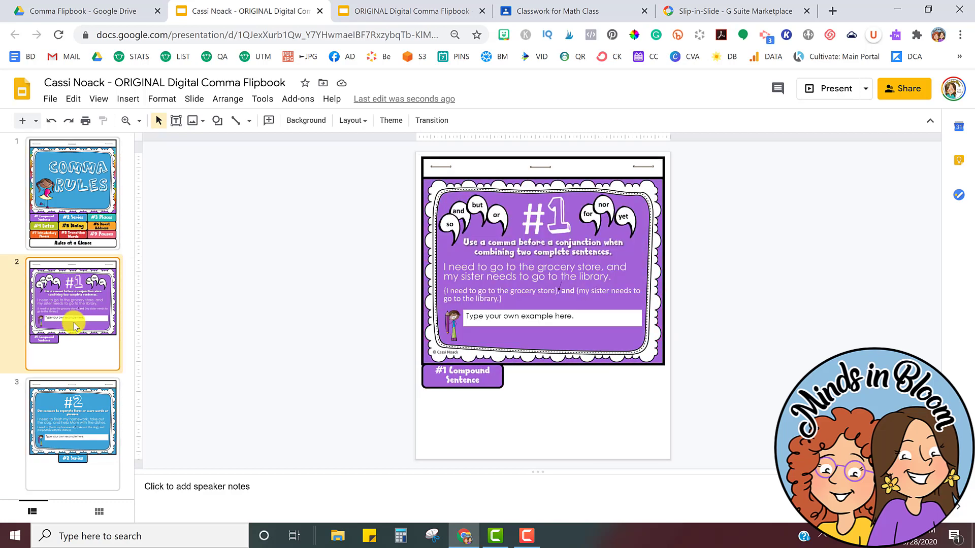
left_click(80, 401)
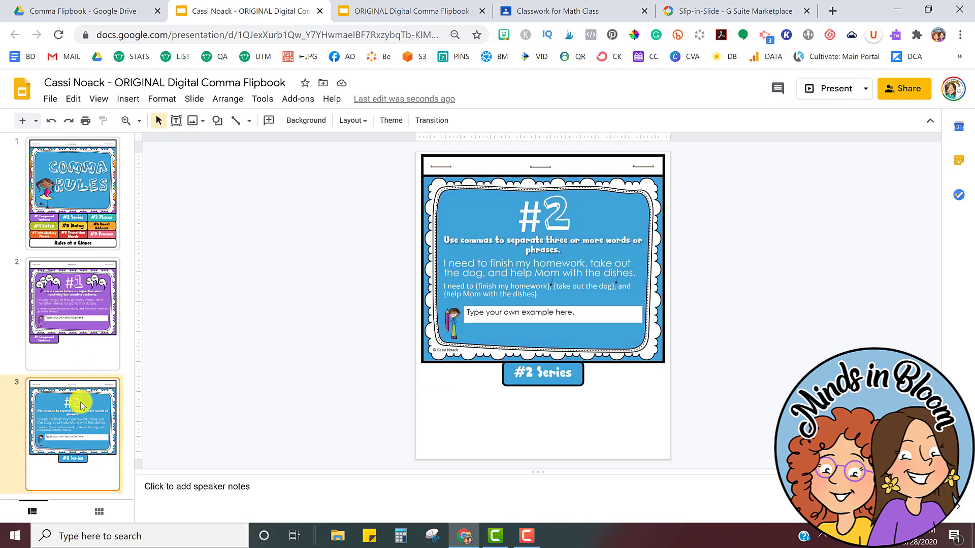